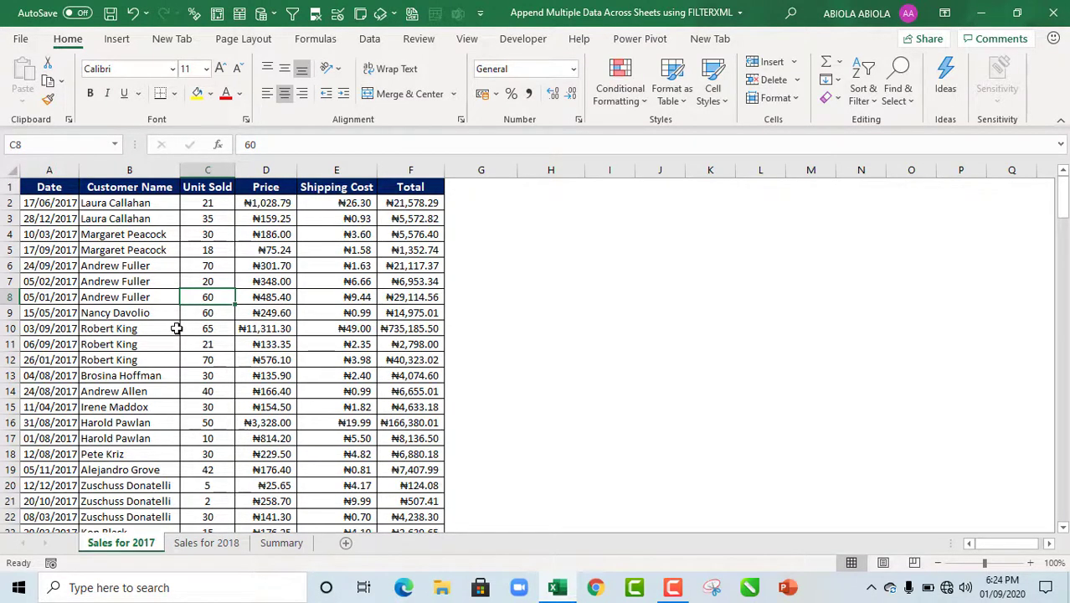
# Step: Jump to the last row of the Sales for 2017 customer records
pyautogui.click(175, 328)
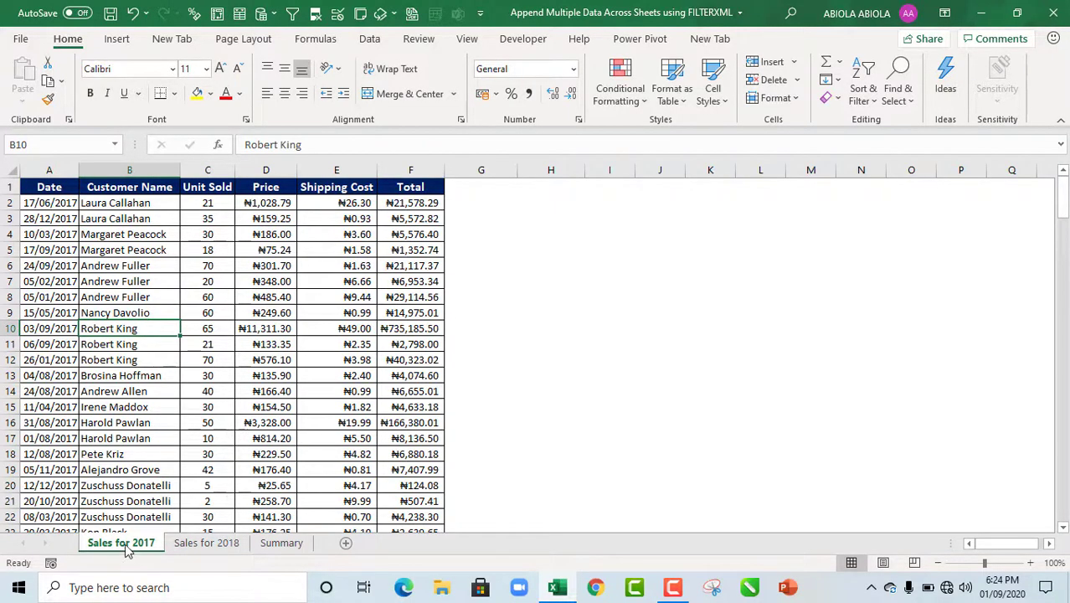
pyautogui.click(211, 551)
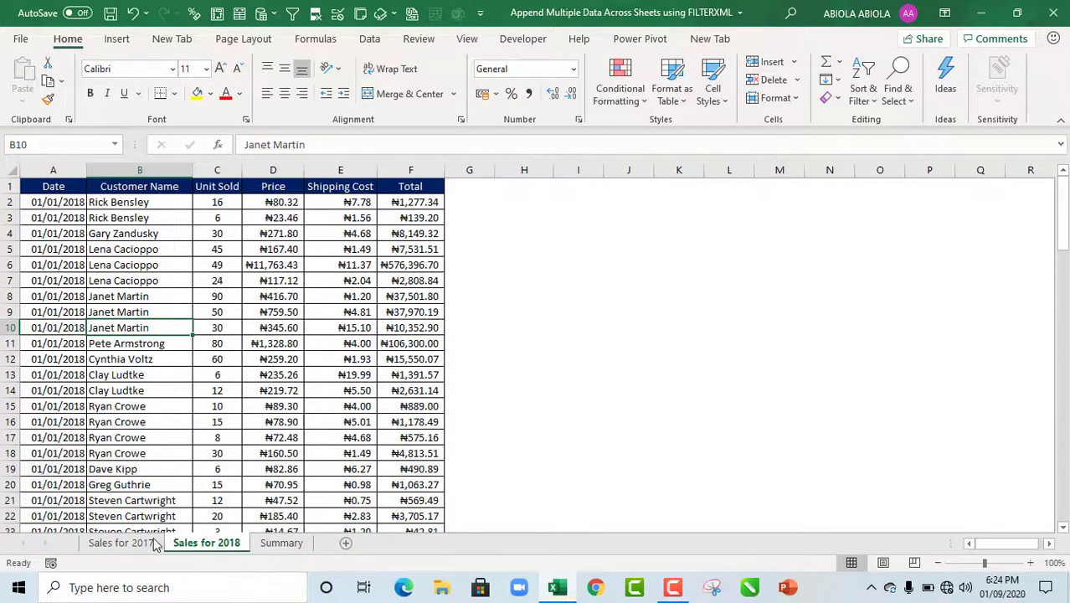
pyautogui.click(121, 542)
pyautogui.click(151, 433)
pyautogui.hotkey('ctrl', 'Down')
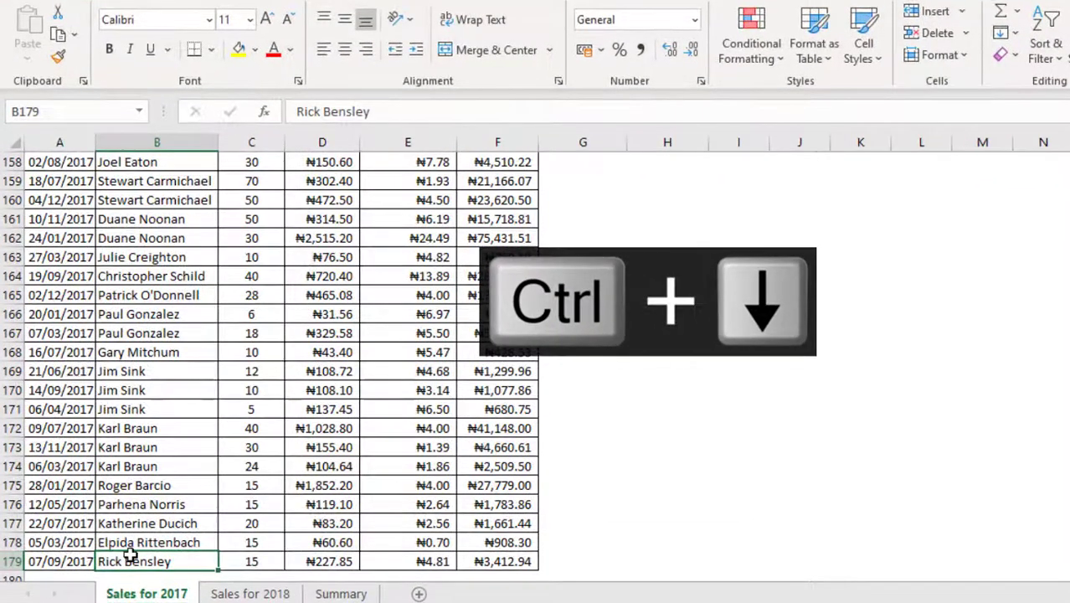
# Step: Check where the Sales for 2018 records end, then go to the Summary sheet
pyautogui.click(239, 592)
pyautogui.click(167, 485)
pyautogui.hotkey('ctrl', 'Down')
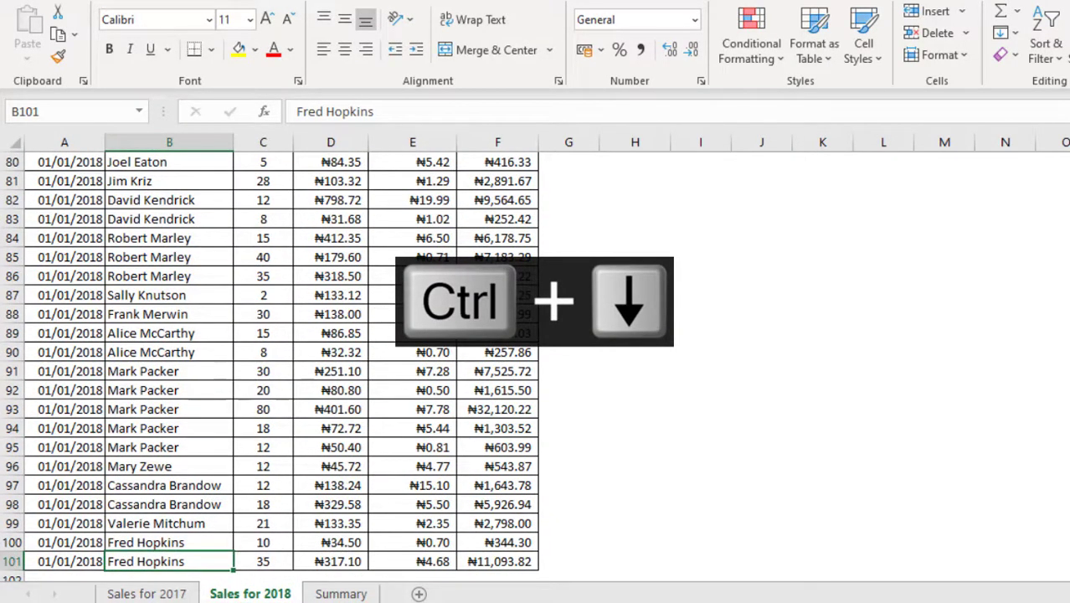
pyautogui.hotkey('ctrl', 'Up')
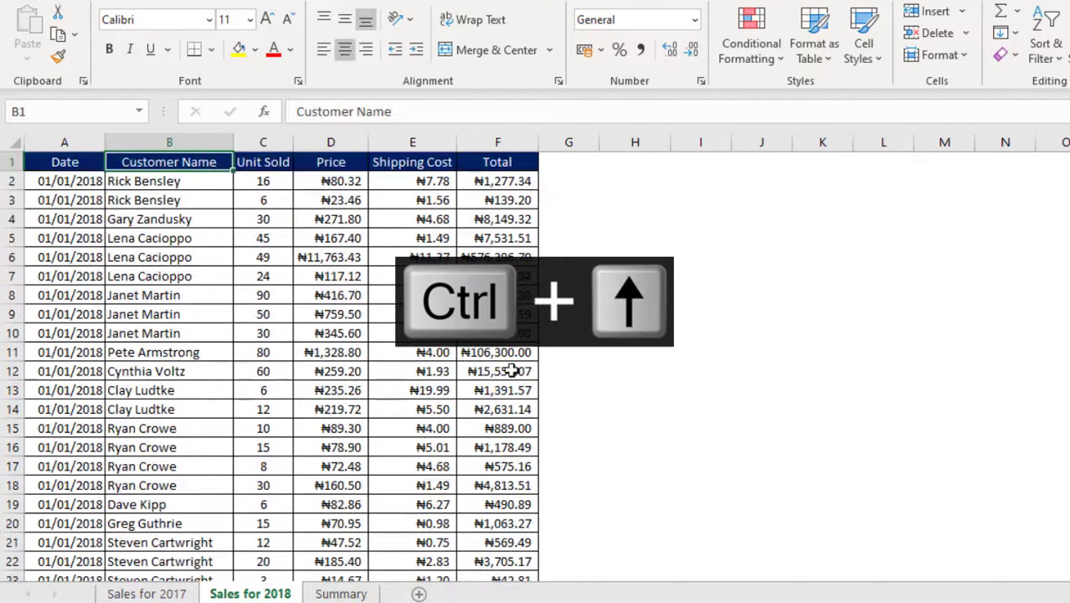
pyautogui.click(347, 594)
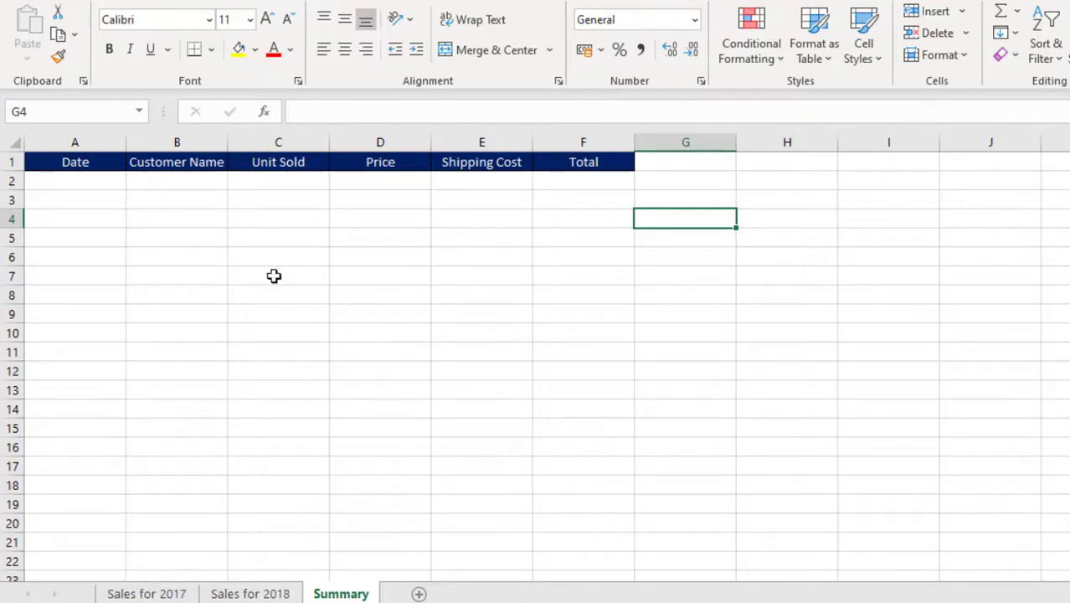
# Step: Return from the Summary sheet to the Sales for 2017 sheet
pyautogui.click(244, 306)
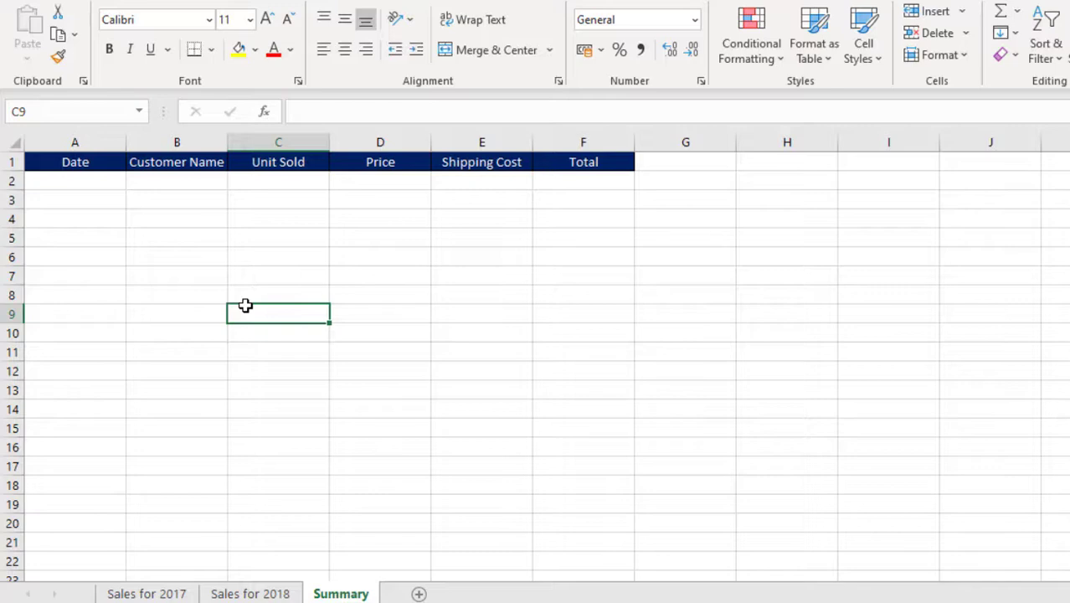
# Step: Convert the 2017 sales range A1:F179 into a headed table named Sales2017
pyautogui.click(148, 593)
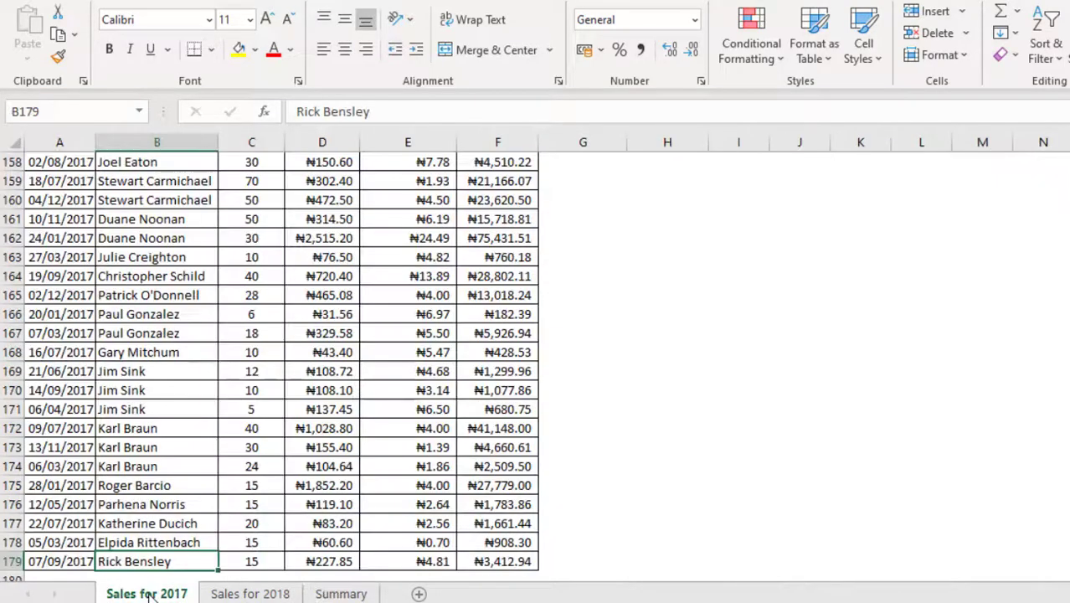
pyautogui.click(254, 371)
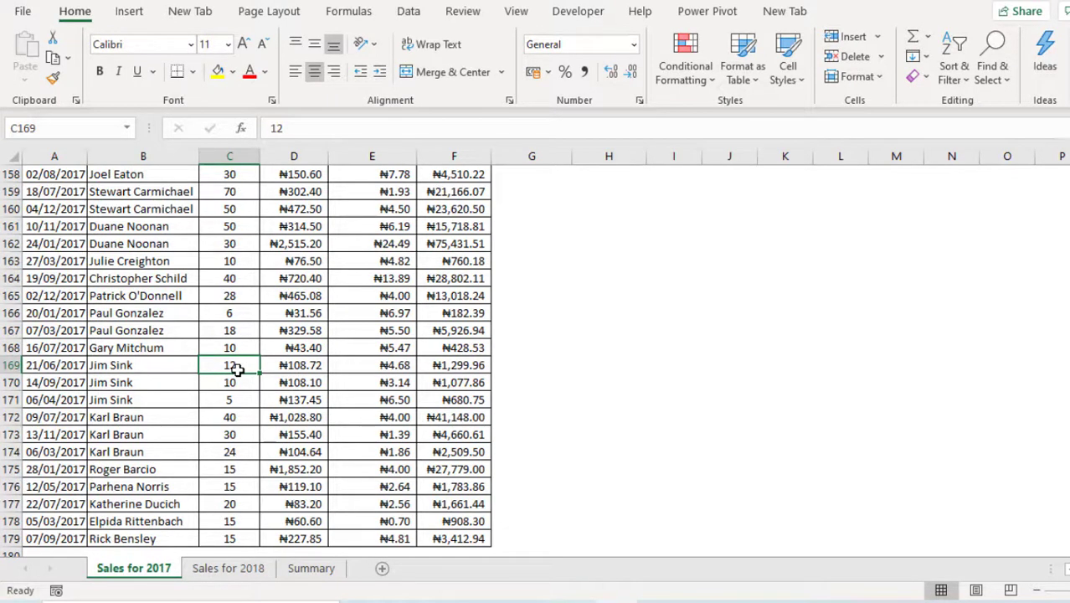
pyautogui.click(289, 366)
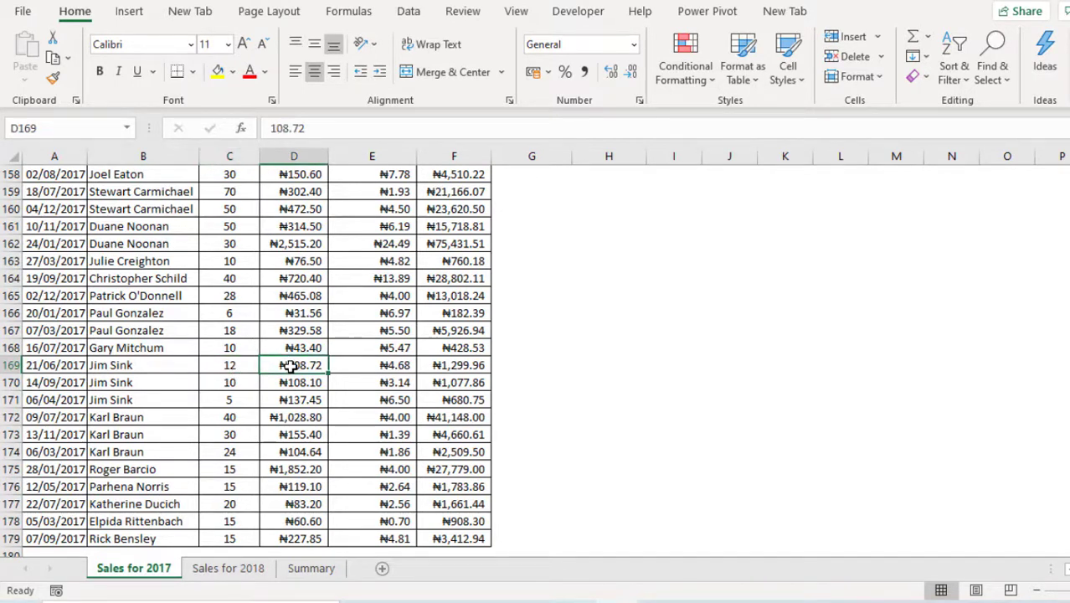
pyautogui.click(245, 307)
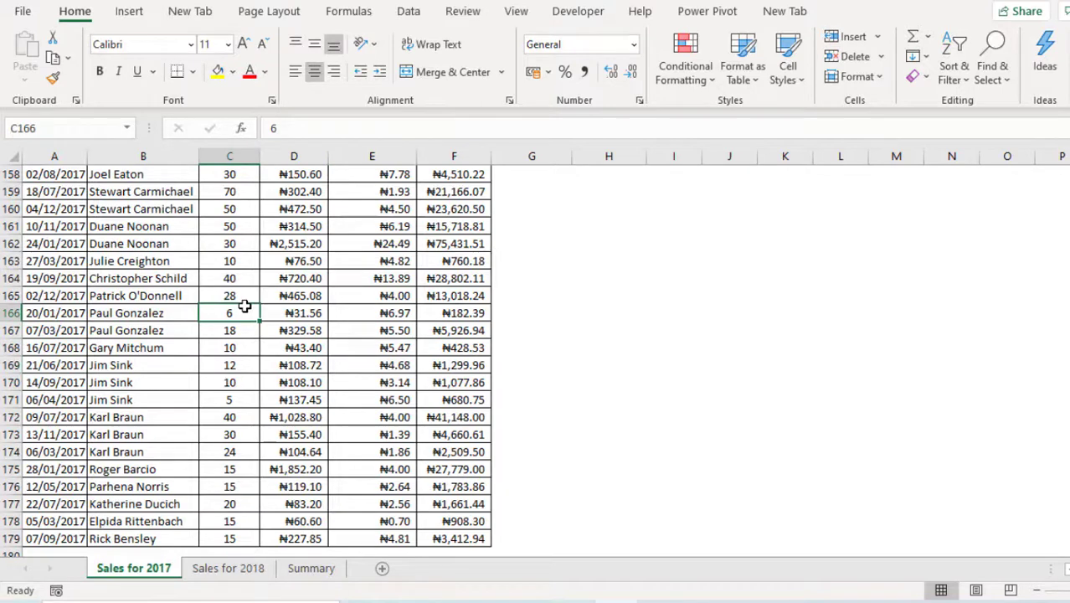
pyautogui.hotkey('ctrl', 't')
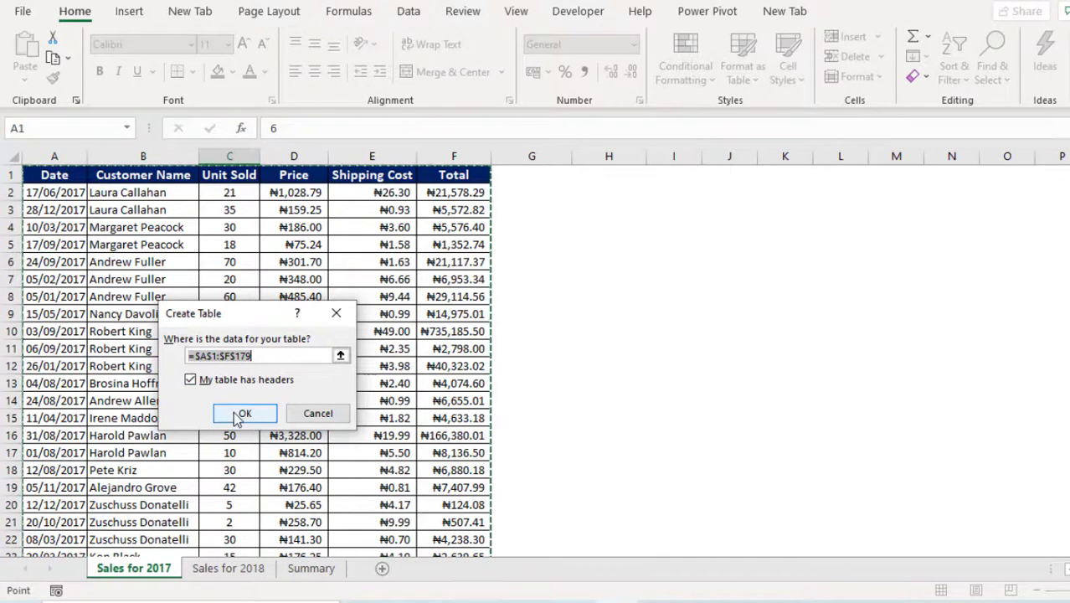
pyautogui.click(241, 413)
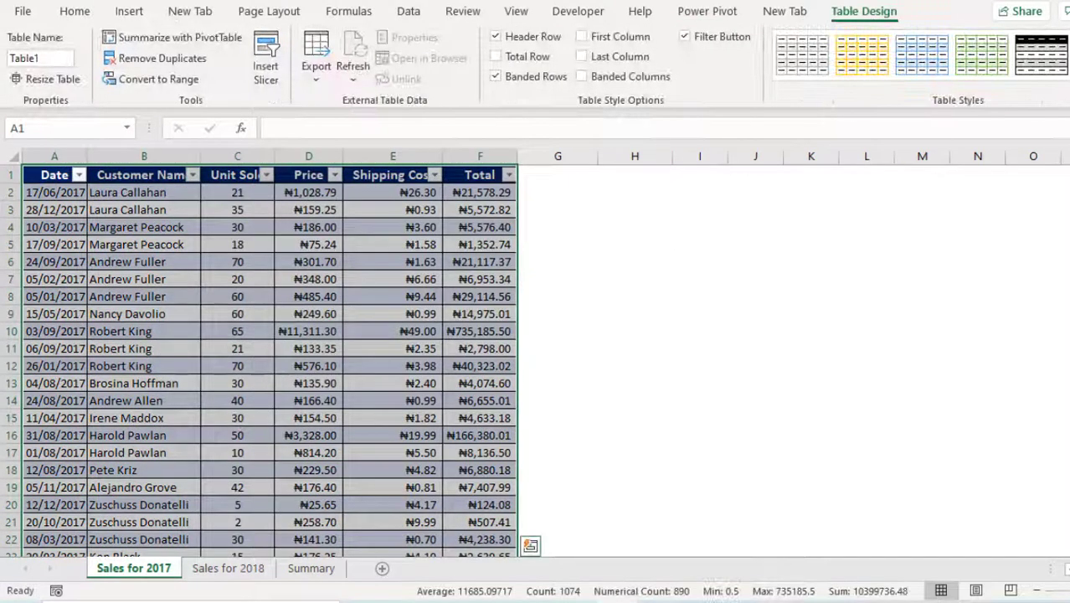
pyautogui.click(38, 58)
pyautogui.write('Sales')
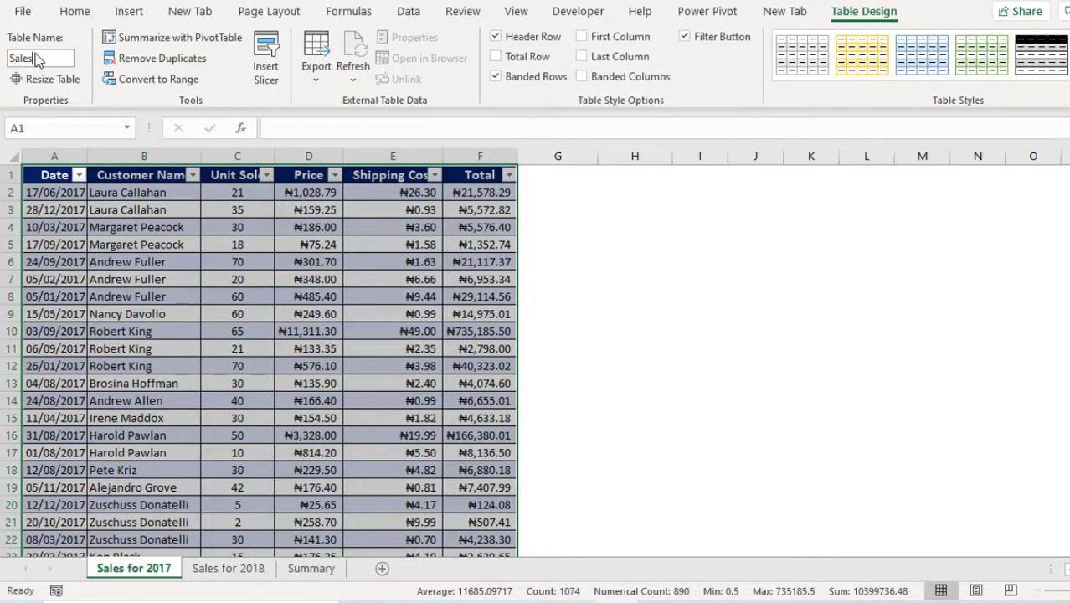
pyautogui.write('_2017')
pyautogui.press('Return')
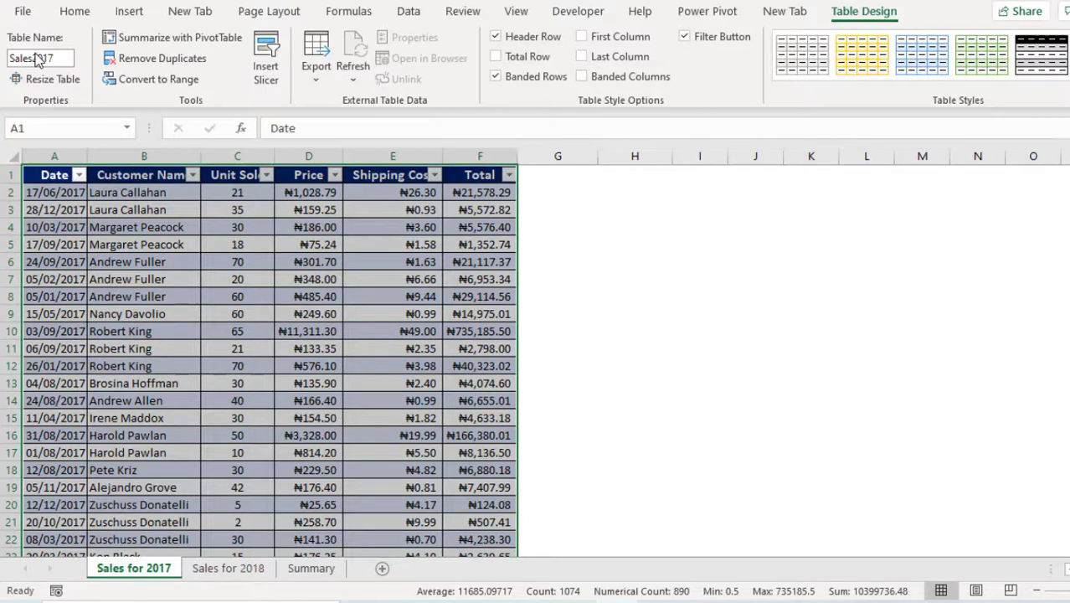
# Step: Convert the 2018 sales range A1:F101 into a table renamed from Table2 to Sales2018
pyautogui.click(206, 578)
pyautogui.click(258, 311)
pyautogui.hotkey('ctrl', 't')
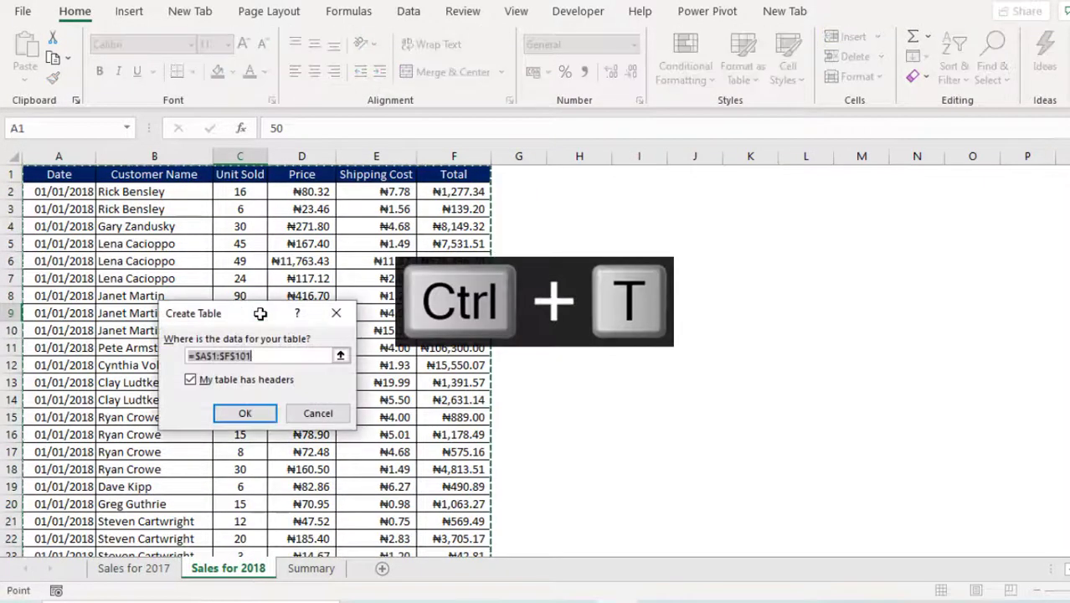
pyautogui.press('Return')
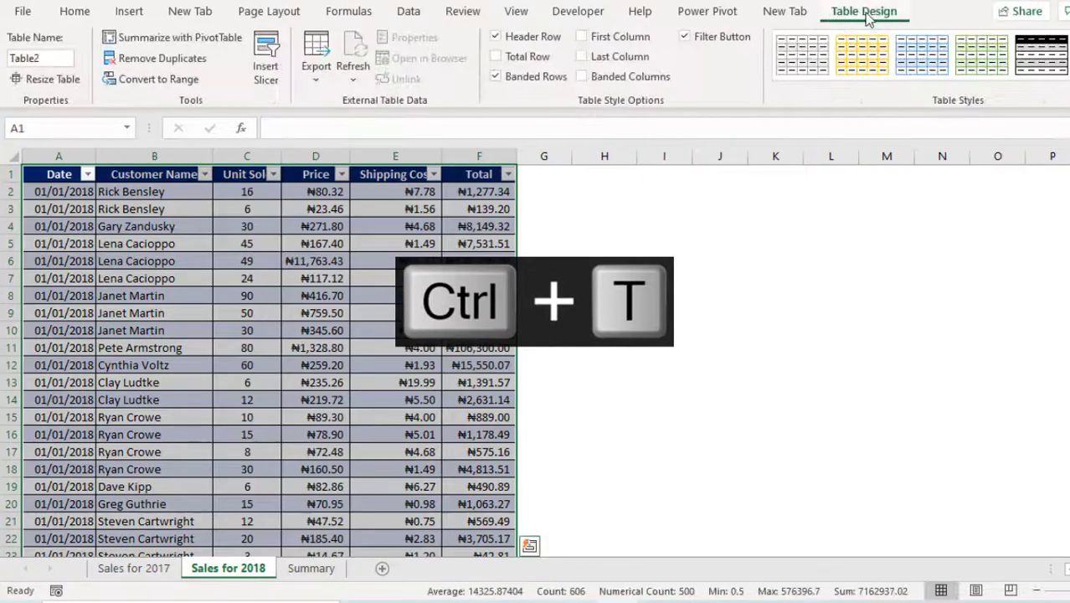
pyautogui.click(37, 59)
pyautogui.write('Sales2018')
pyautogui.press('Return')
# Step: On the Summary sheet, start a =FILTERXML( formula in cell A2
pyautogui.click(310, 570)
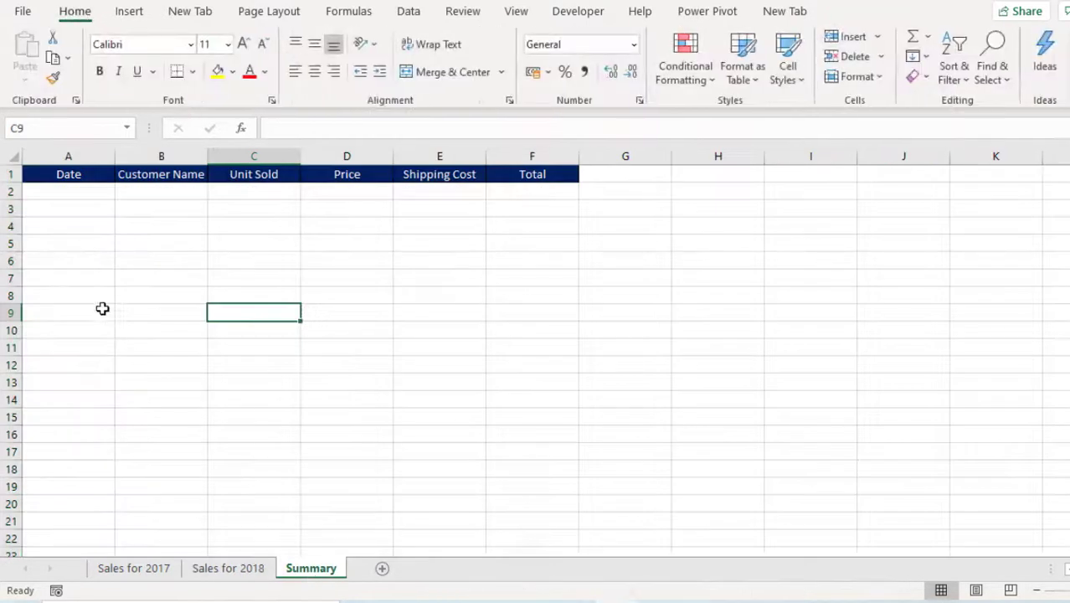
pyautogui.click(52, 192)
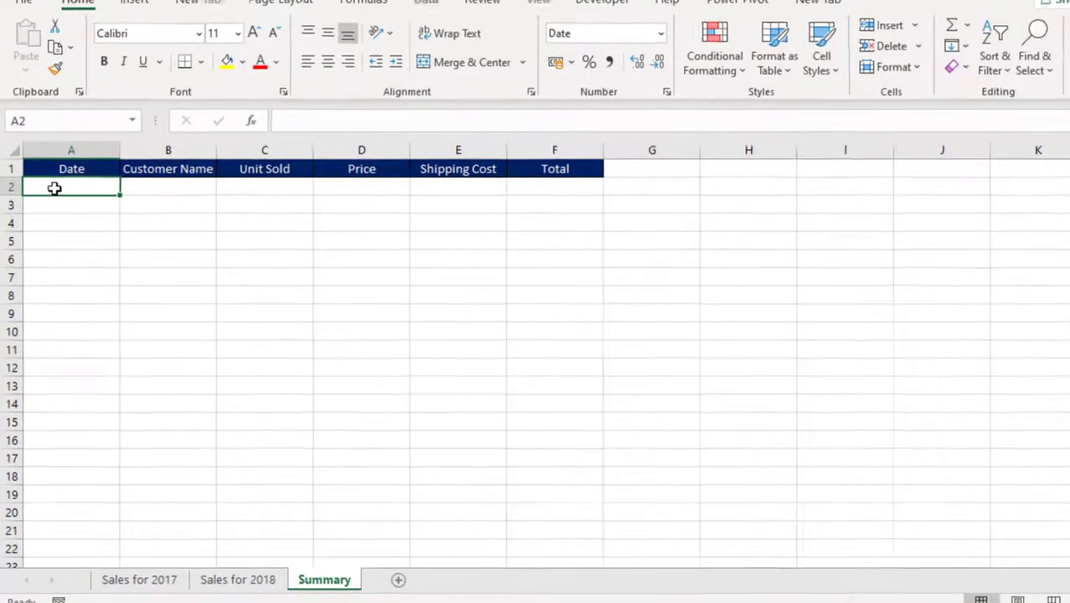
pyautogui.write('=filter')
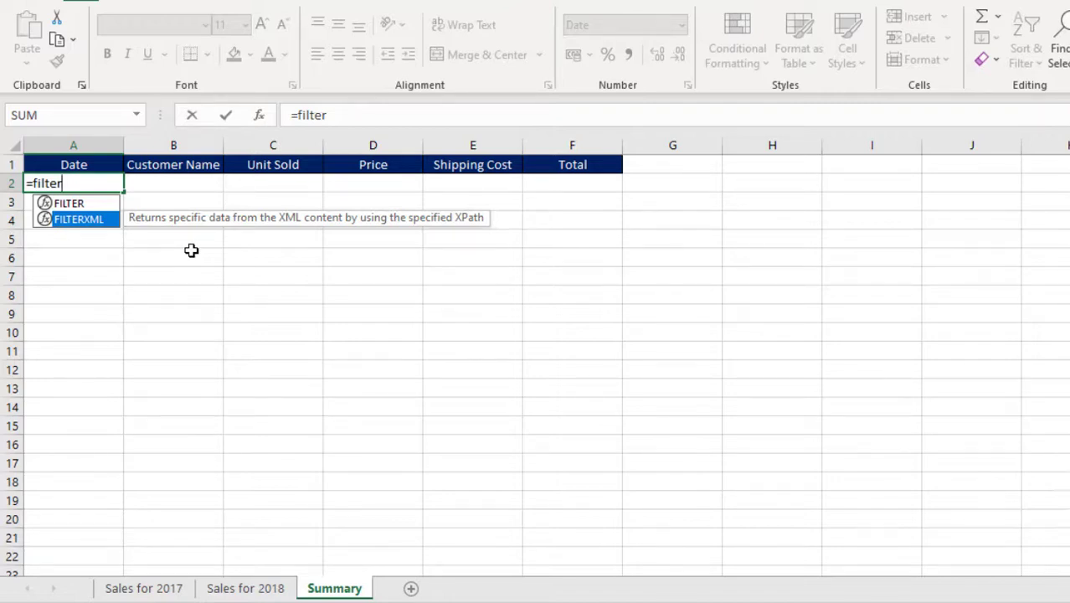
pyautogui.press('Tab')
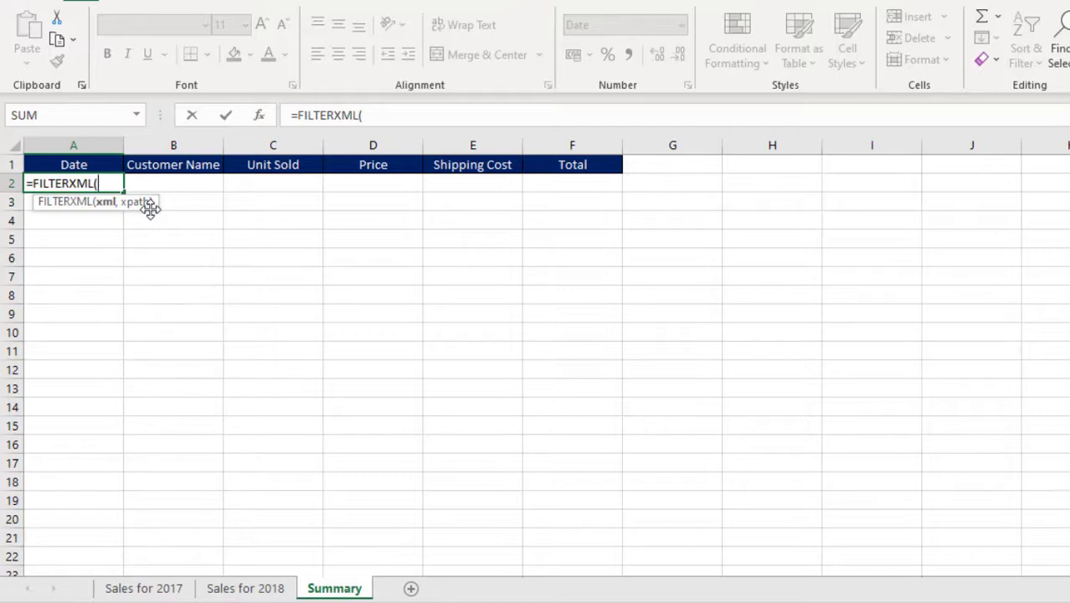
# Step: Add the "<jerry><tom>"& opening string and begin the TEXTJOIN function
pyautogui.write('"<')
pyautogui.write('jerry><')
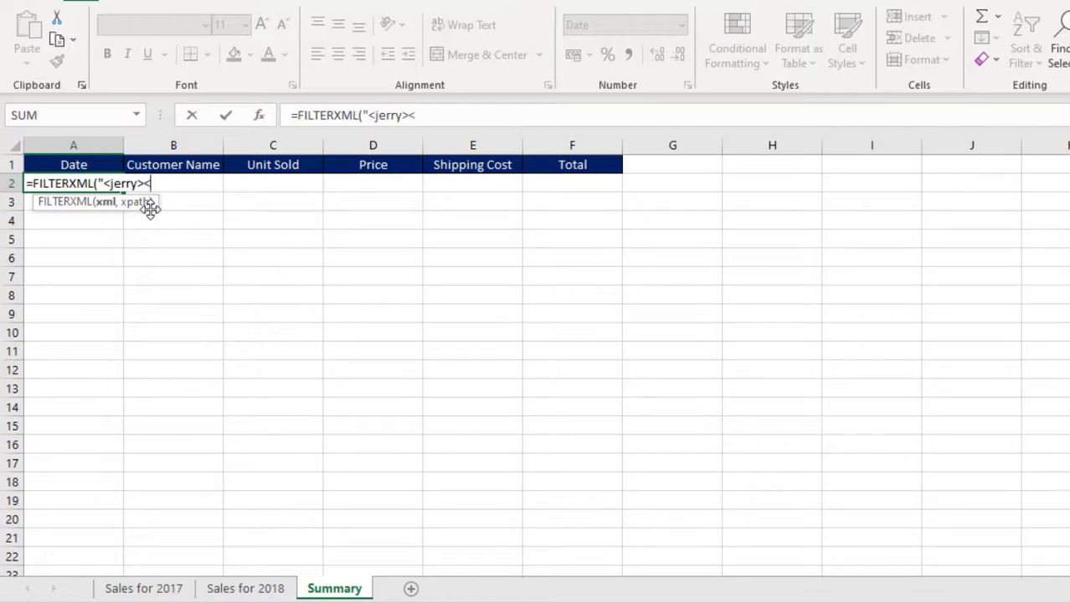
pyautogui.write('tom>"&')
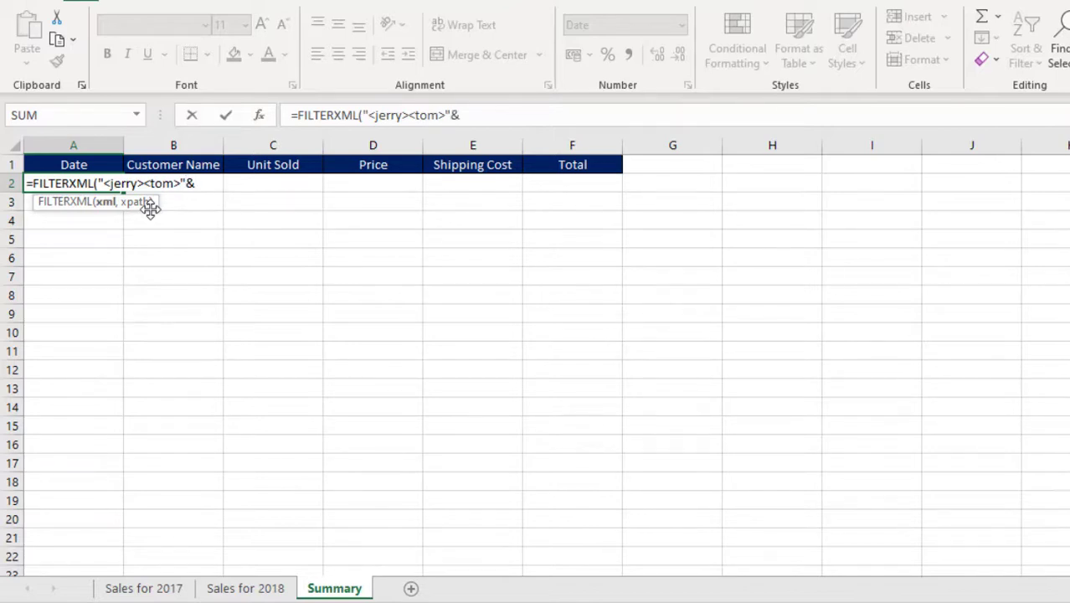
pyautogui.write('tex')
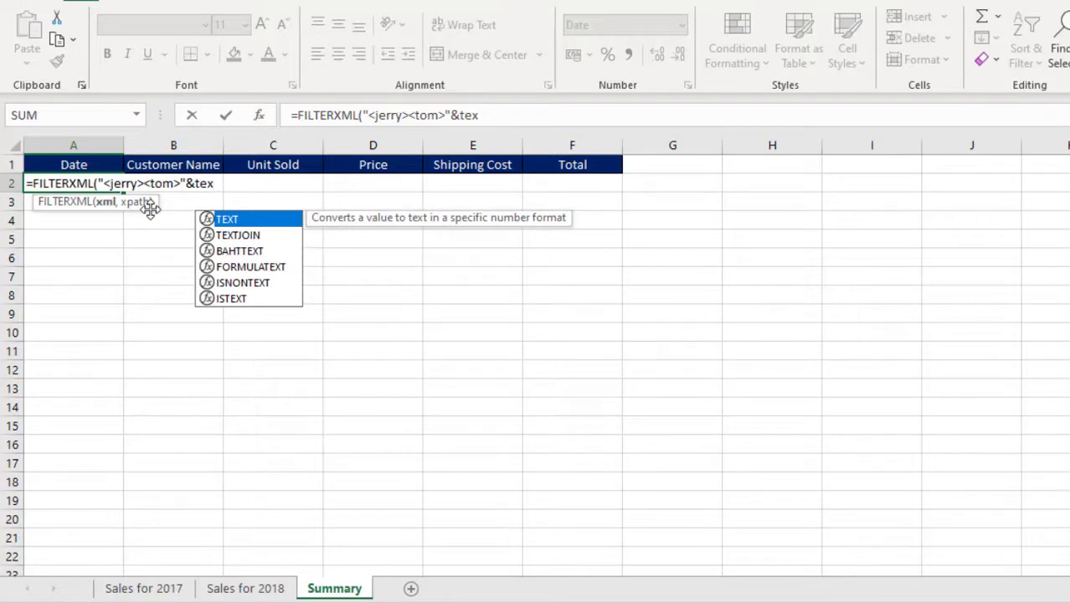
pyautogui.press('Down')
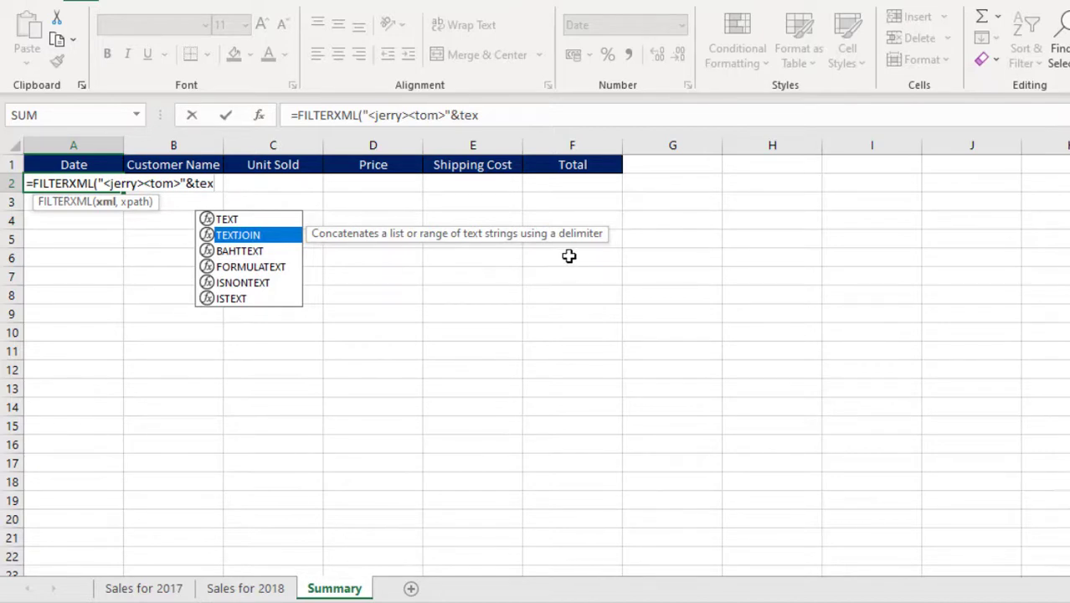
# Step: Insert TEXTJOIN("</tom><tom>",TRUE,Sales2017) to join the 2017 table values
pyautogui.press('Tab')
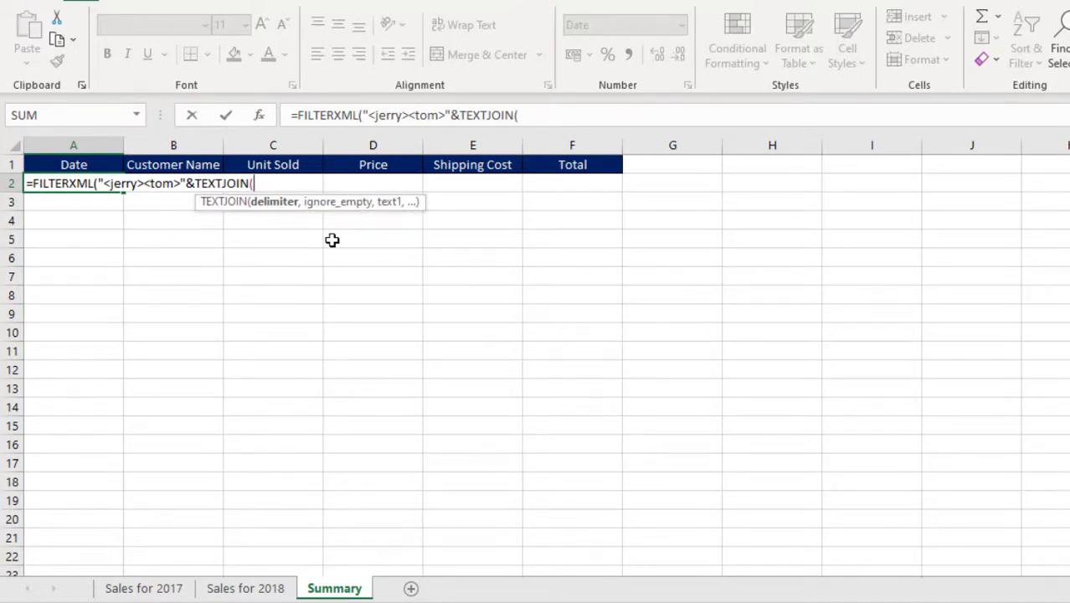
pyautogui.write('"</')
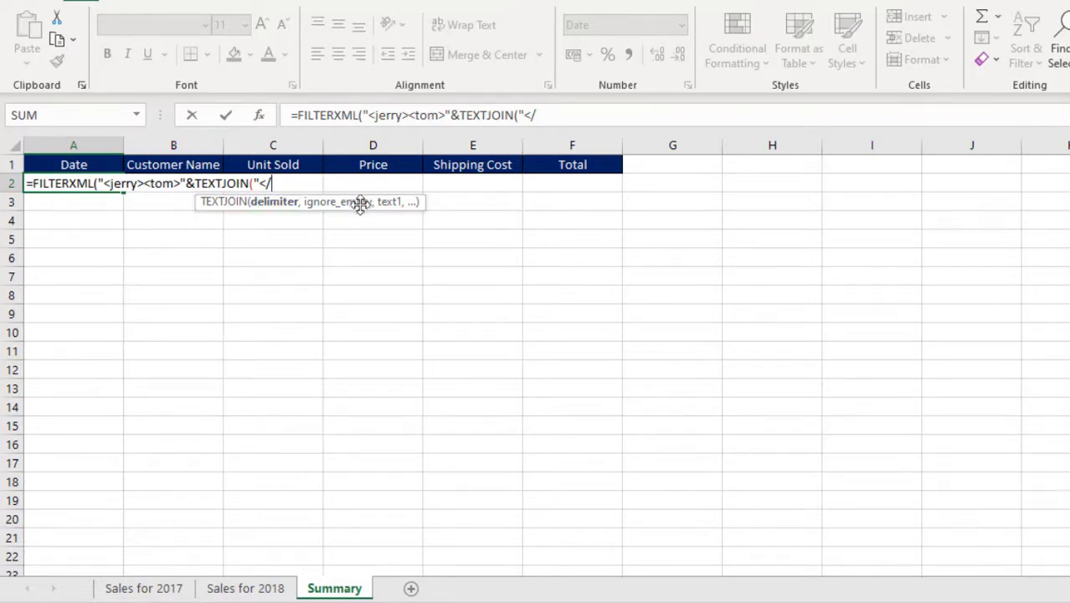
pyautogui.write('tom>')
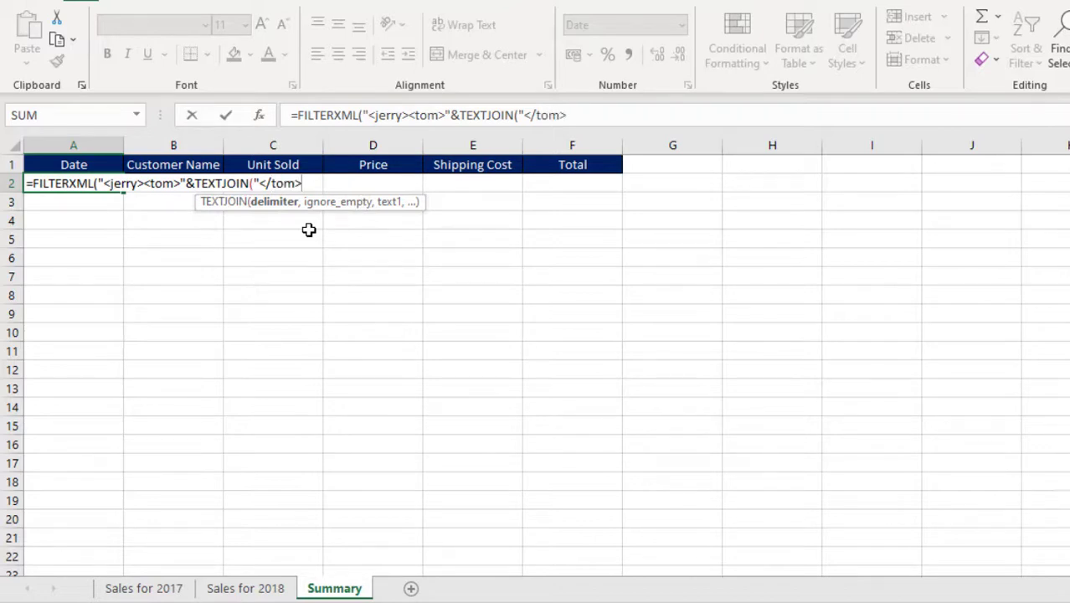
pyautogui.write('<tom')
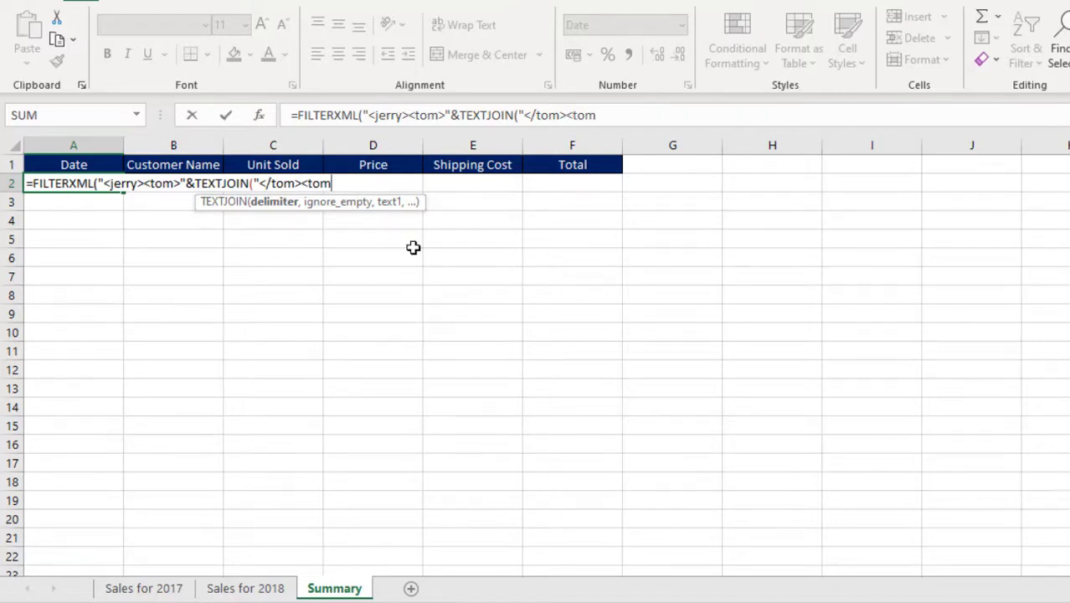
pyautogui.write('>",')
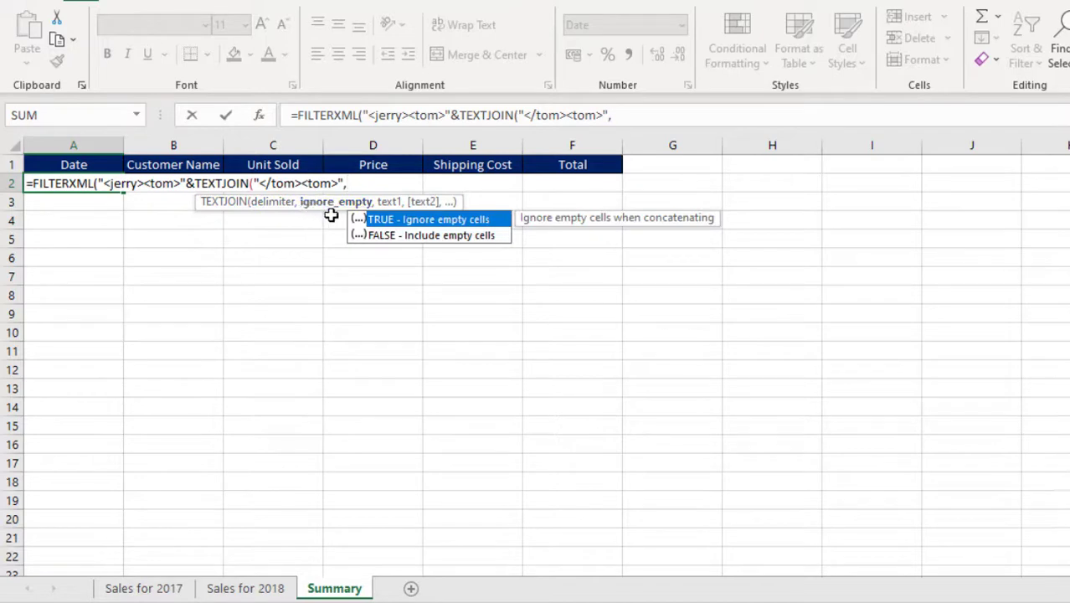
pyautogui.doubleClick(368, 221)
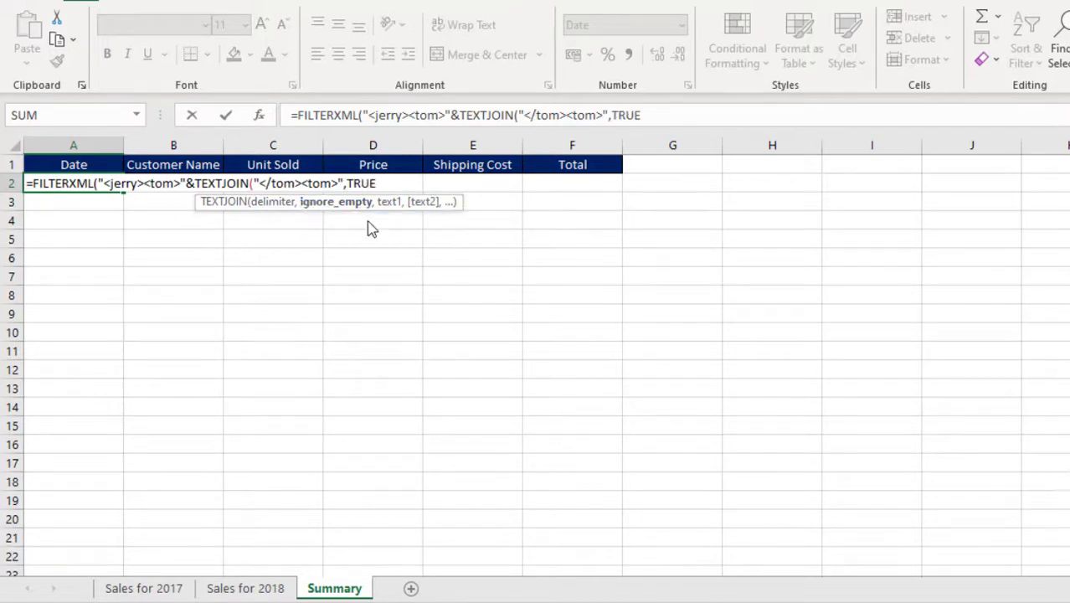
pyautogui.write(',')
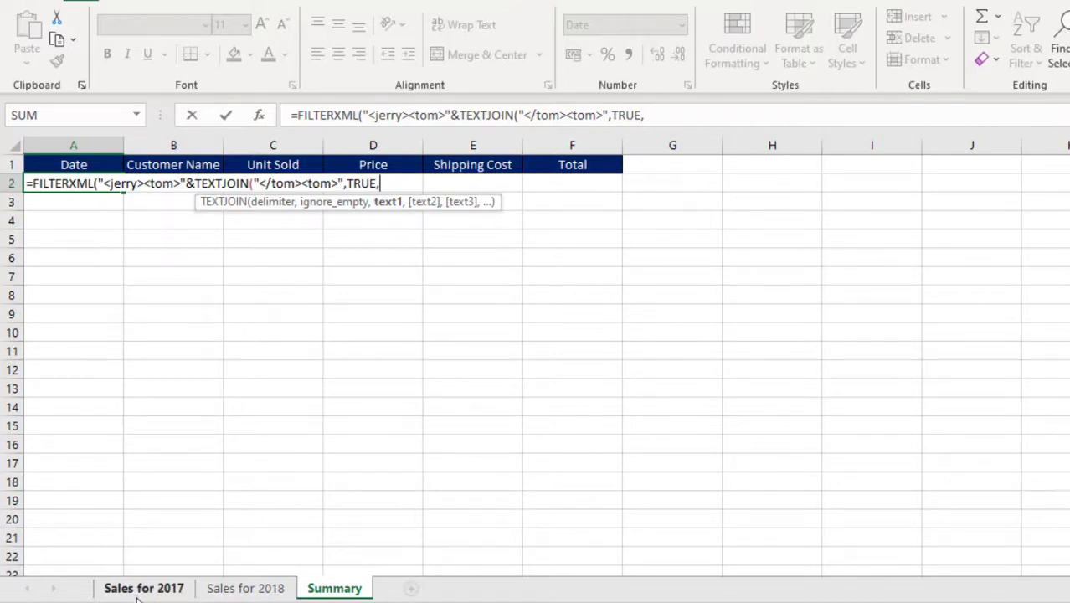
pyautogui.write('sal')
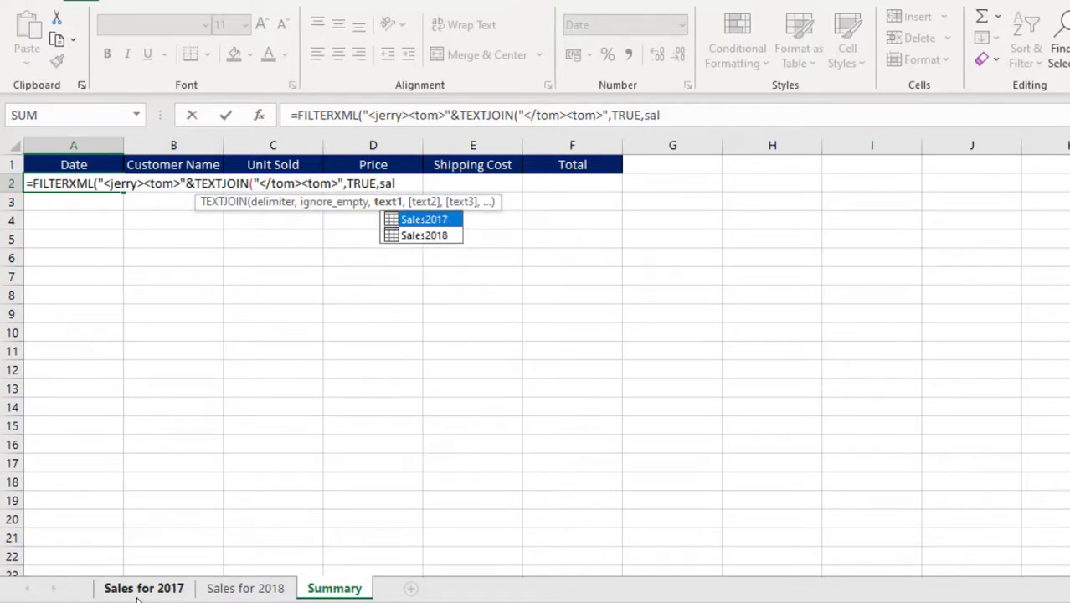
pyautogui.press('Tab')
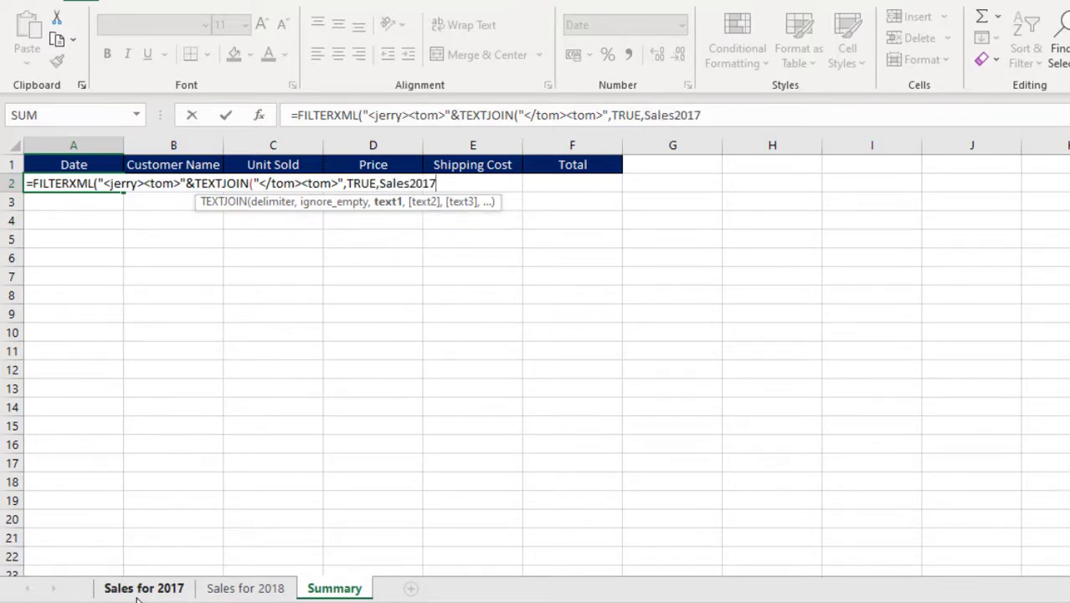
# Step: Close with &"</tom></jerry>","//tom") and preview the evaluated array with F9
pyautogui.write(')')
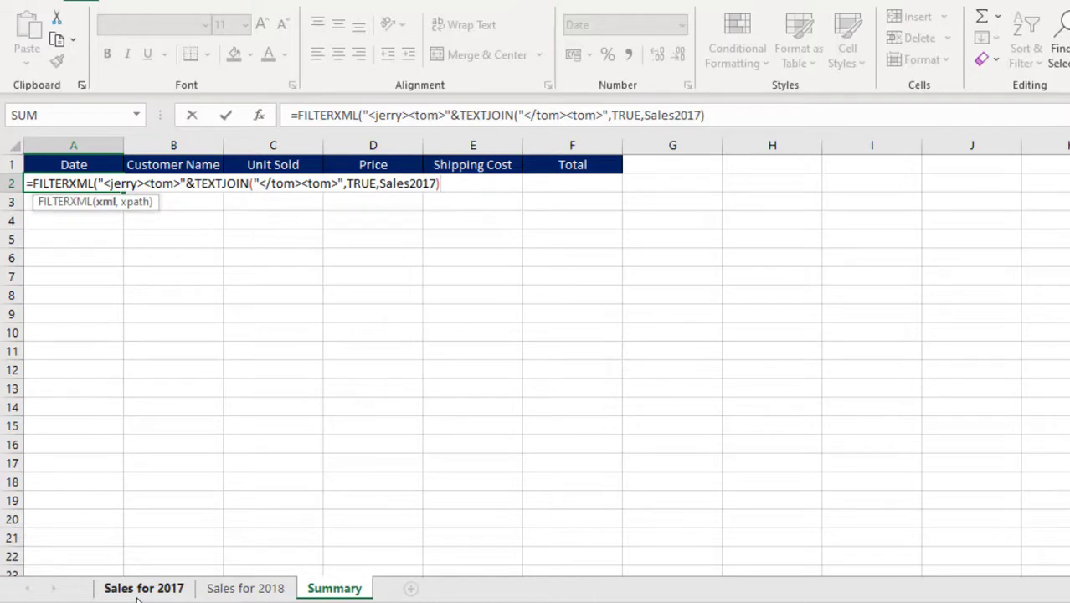
pyautogui.write('&"</jerry')
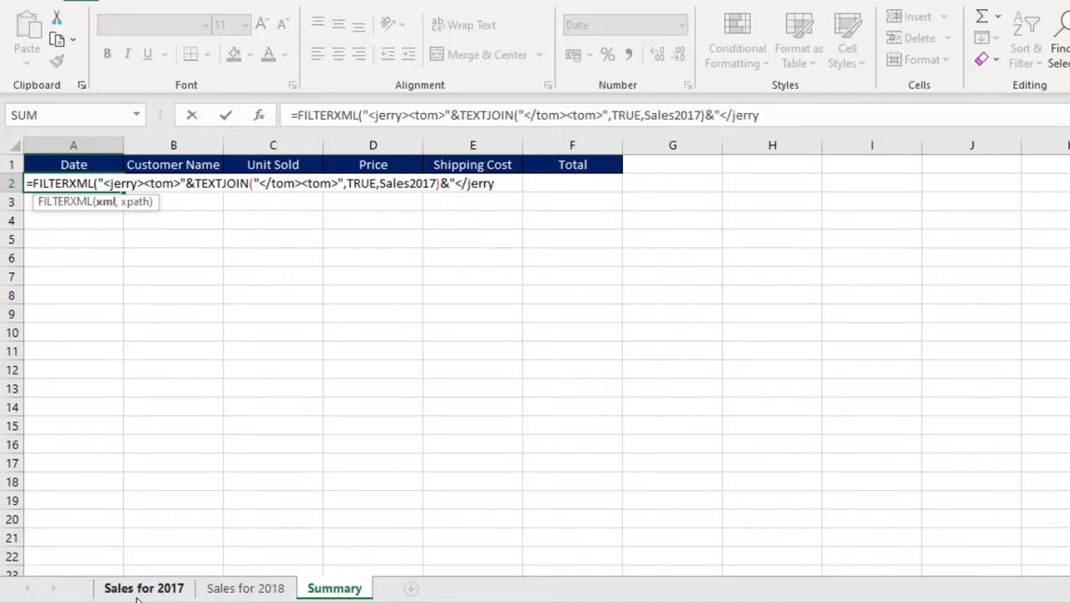
pyautogui.write('>M')
pyautogui.press('BackSpace')
pyautogui.write('<tom')
pyautogui.press('BackSpace')
pyautogui.press('BackSpace')
pyautogui.press('BackSpace')
pyautogui.press('BackSpace')
pyautogui.press('BackSpace')
pyautogui.press('BackSpace')
pyautogui.press('BackSpace')
pyautogui.press('BackSpace')
pyautogui.press('BackSpace')
pyautogui.press('BackSpace')
pyautogui.write('tom></jerry>')
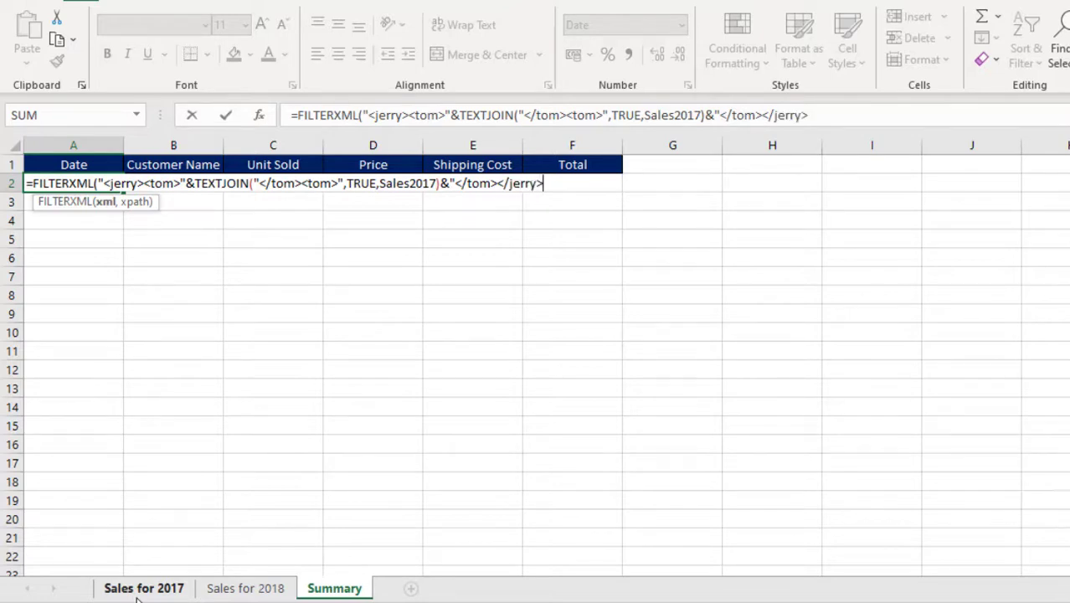
pyautogui.write('",')
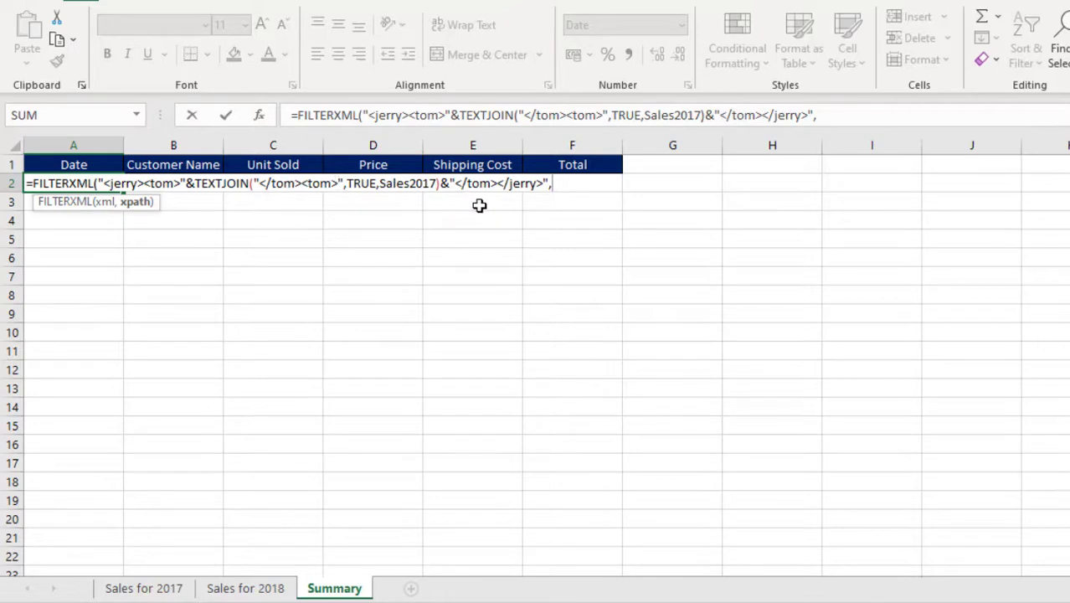
pyautogui.write('"//tom')
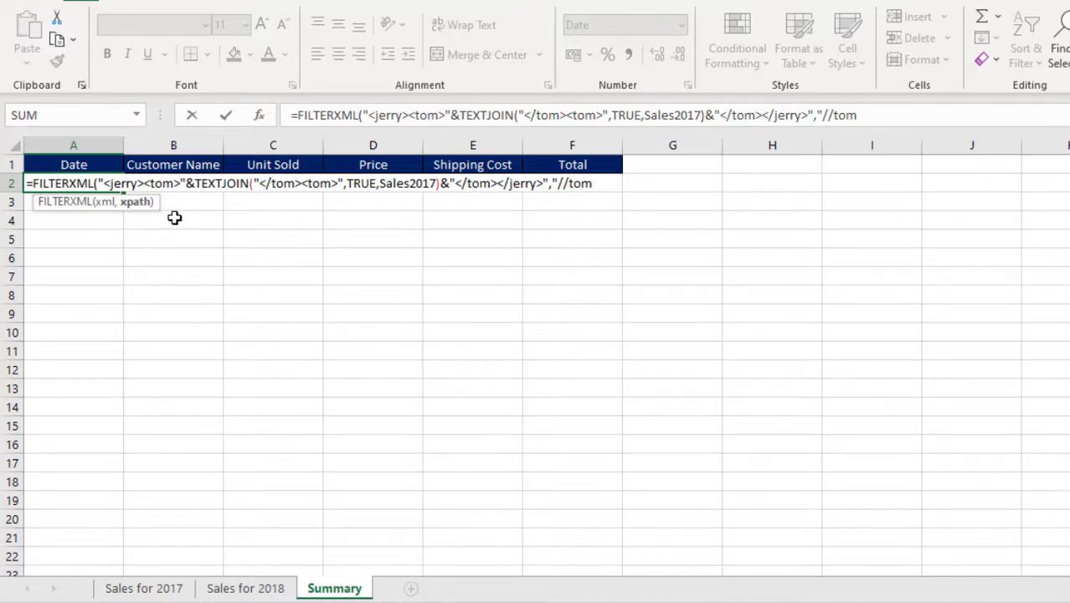
pyautogui.write('")')
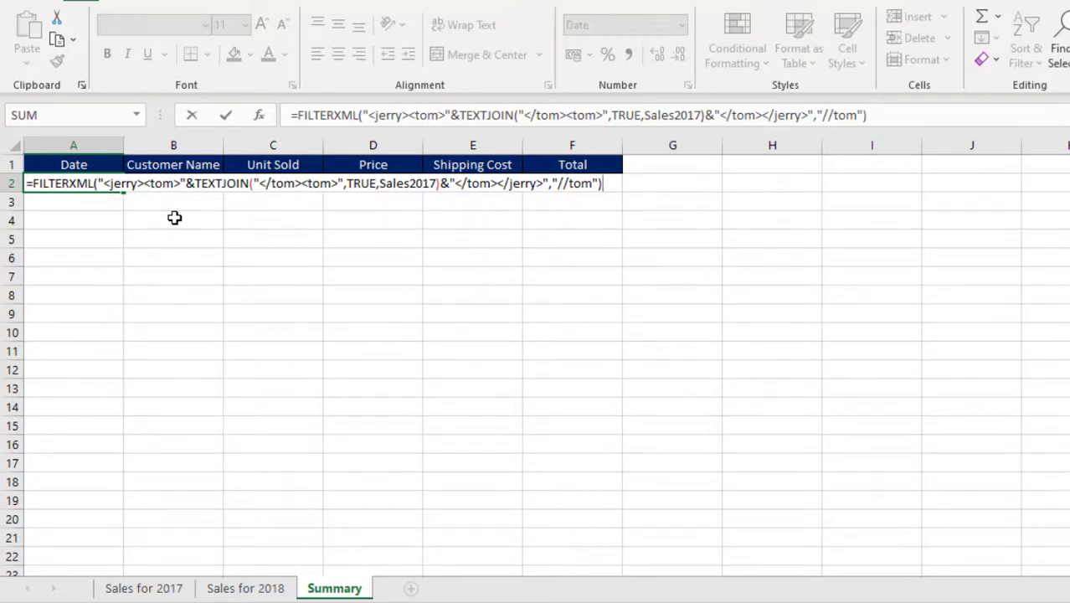
pyautogui.press('F9')
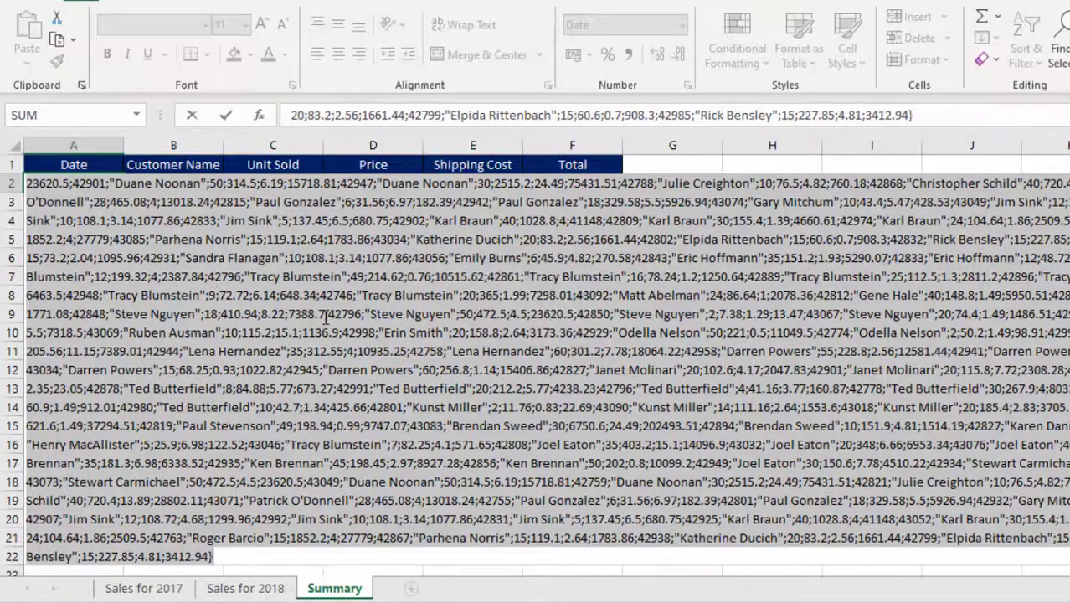
# Step: Enlarge the formula bar to inspect the evaluated array, then undo back to the formula
pyautogui.hotkey('ctrl', 'shift', 'u')
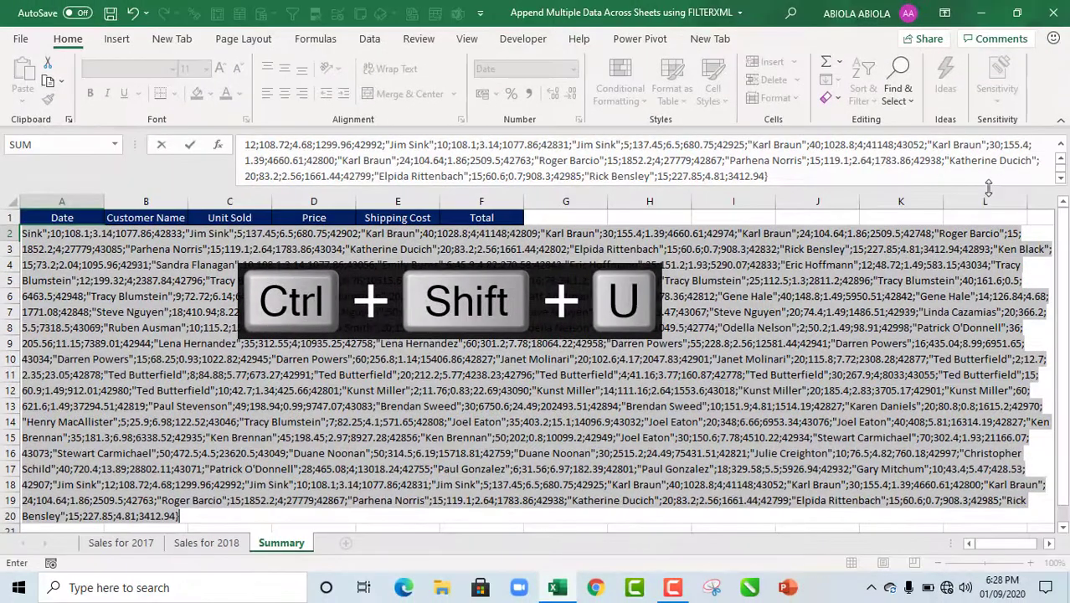
pyautogui.moveTo(987, 188); pyautogui.dragTo(1035, 452)
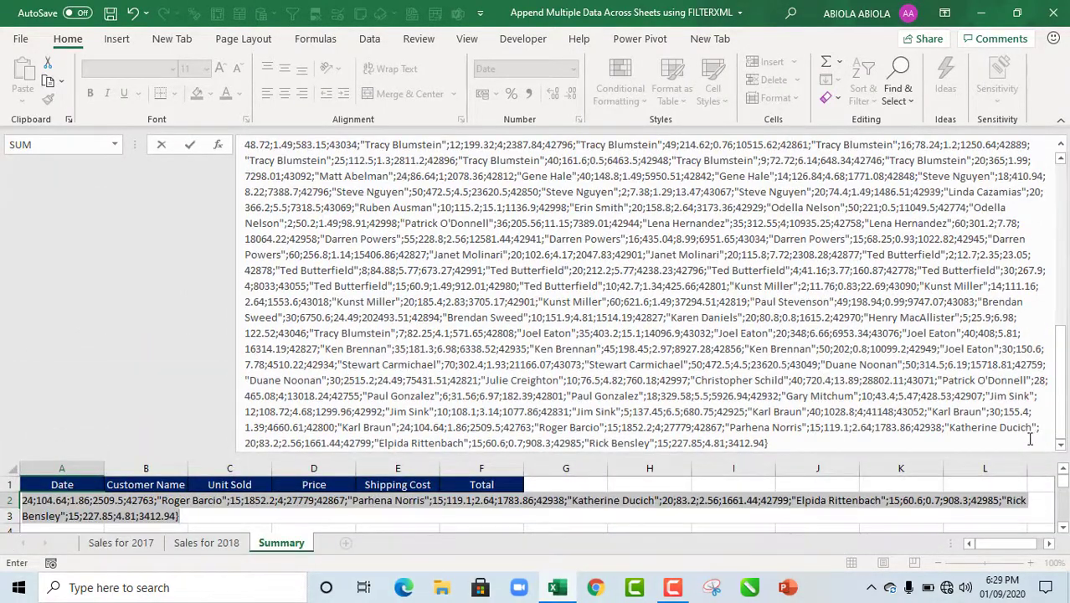
pyautogui.hotkey('ctrl', 'shift', 'u')
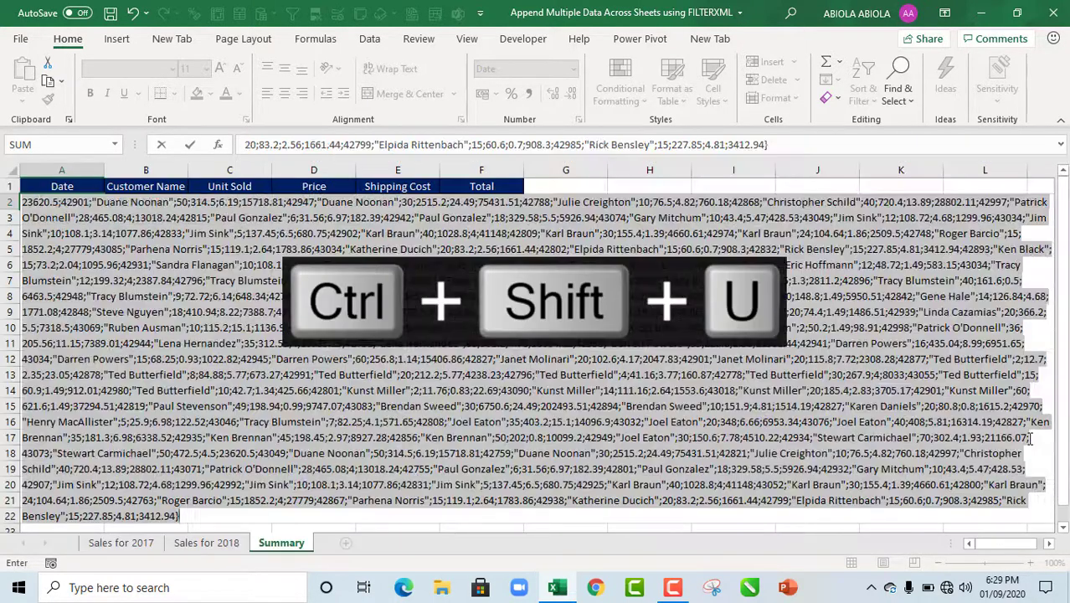
pyautogui.hotkey('ctrl', 'z')
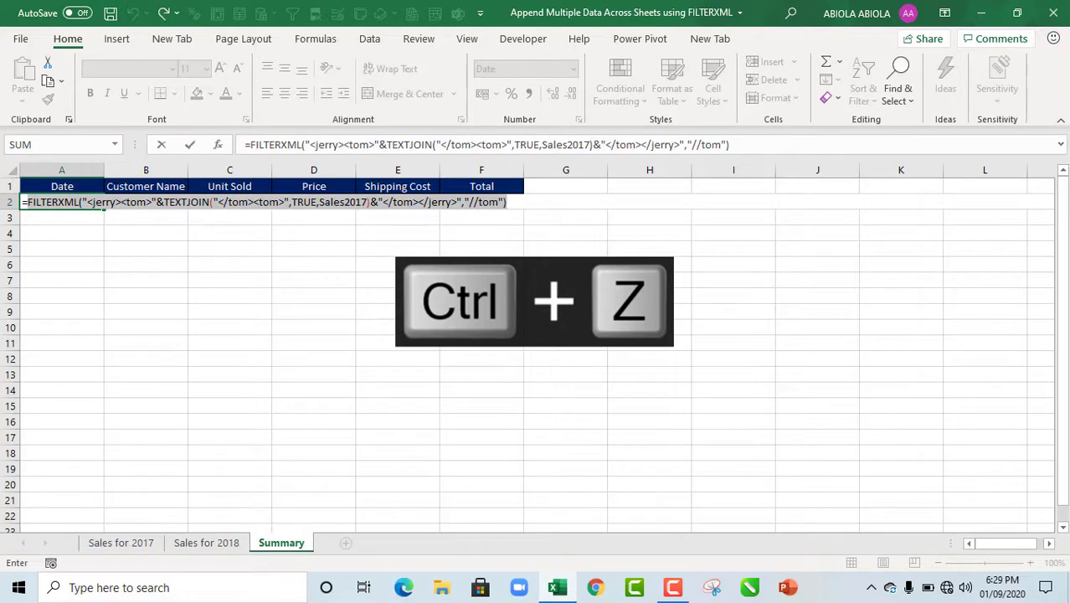
pyautogui.hotkey('ctrl', 'Return')
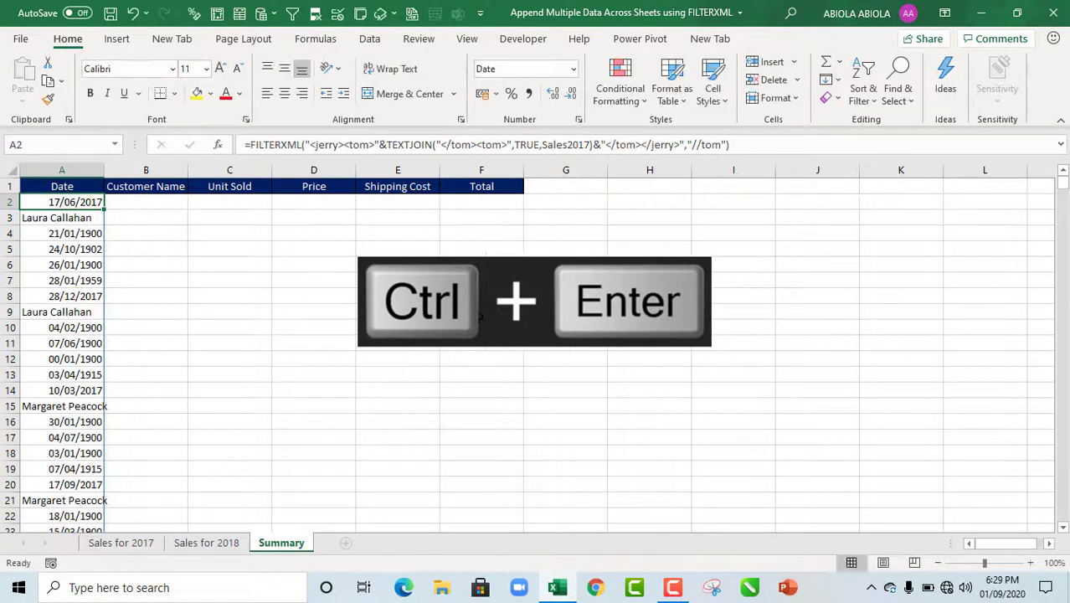
pyautogui.click(92, 217)
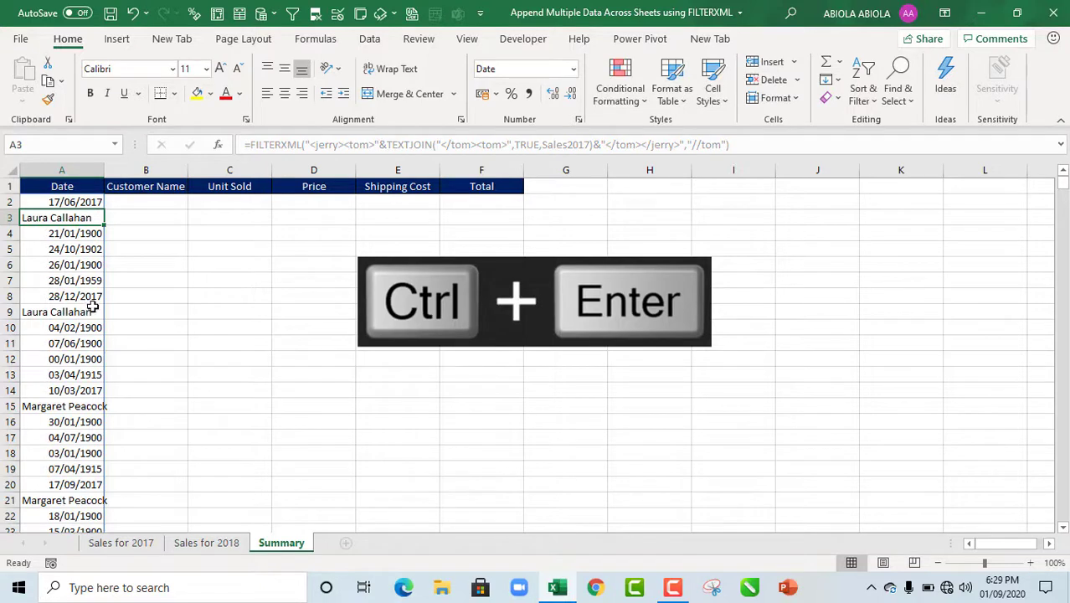
pyautogui.click(57, 205)
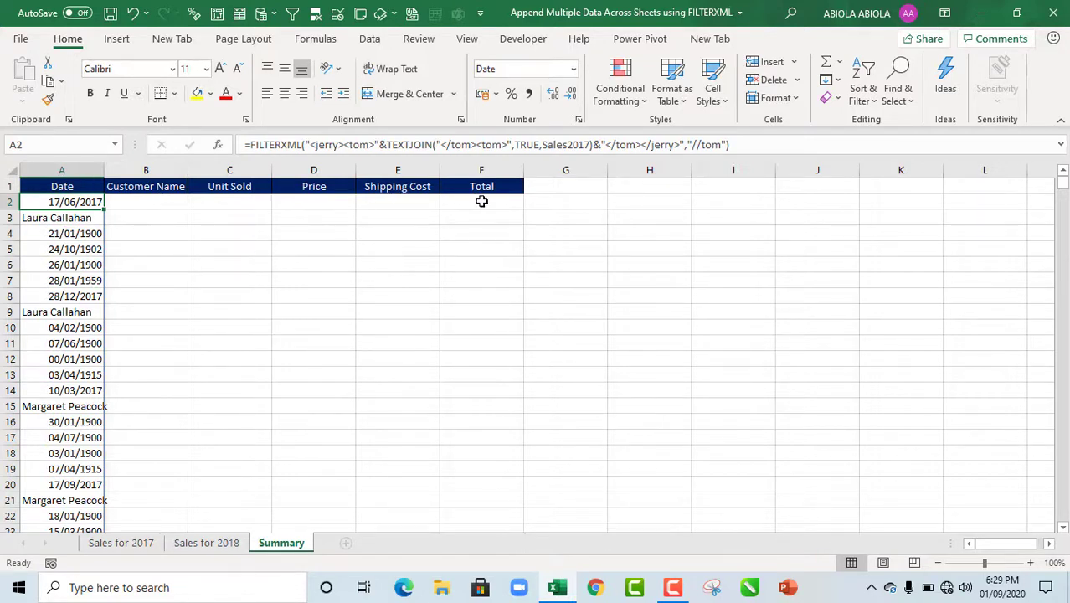
# Step: Wrap the FILTERXML expression in A2 inside INDEX(
pyautogui.click(249, 145)
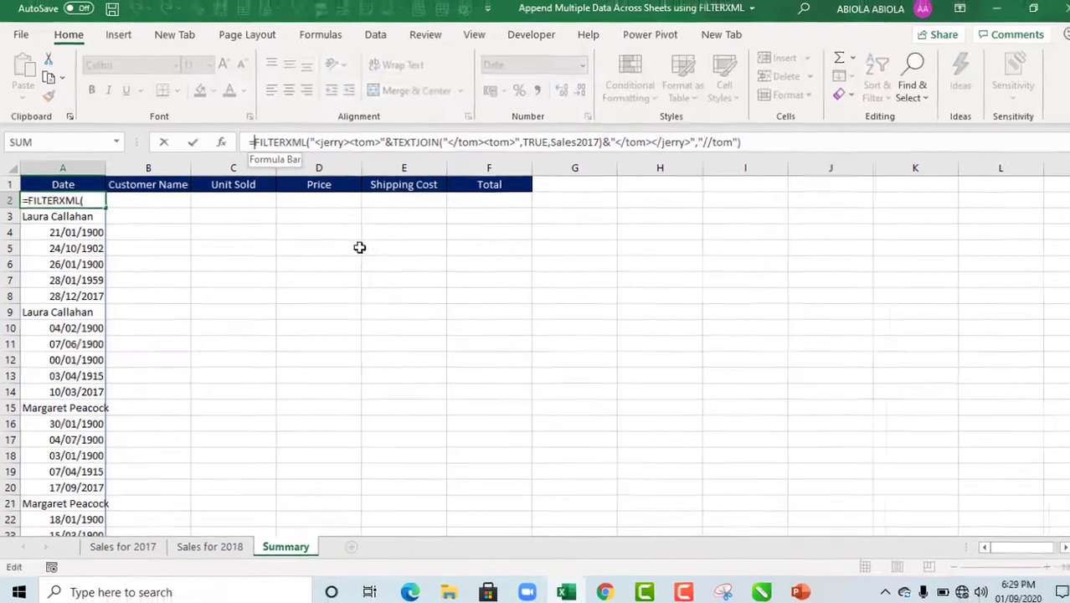
pyautogui.write('ind')
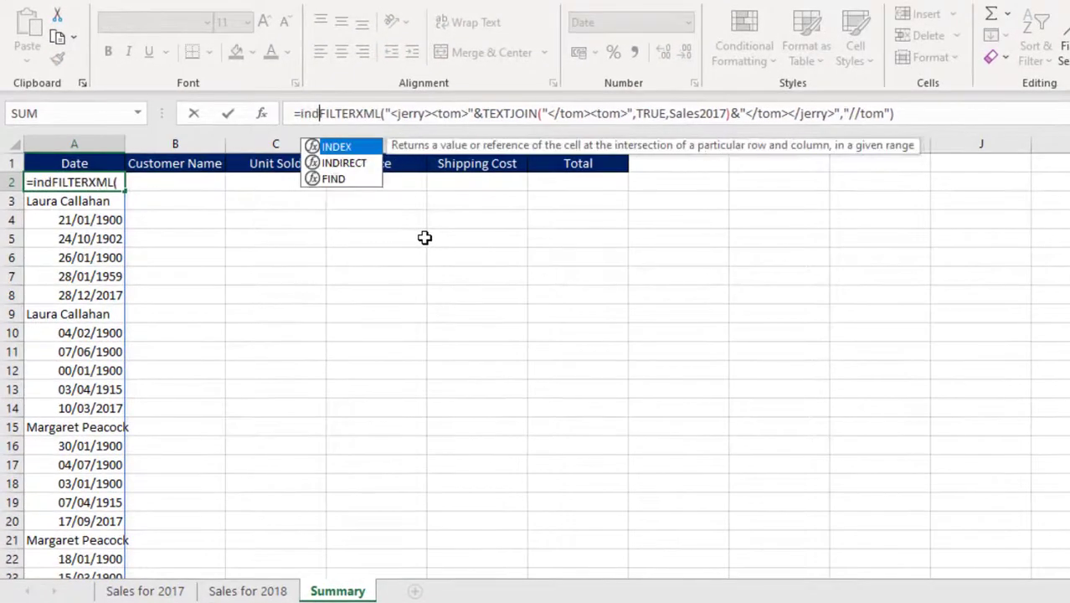
pyautogui.press('Tab')
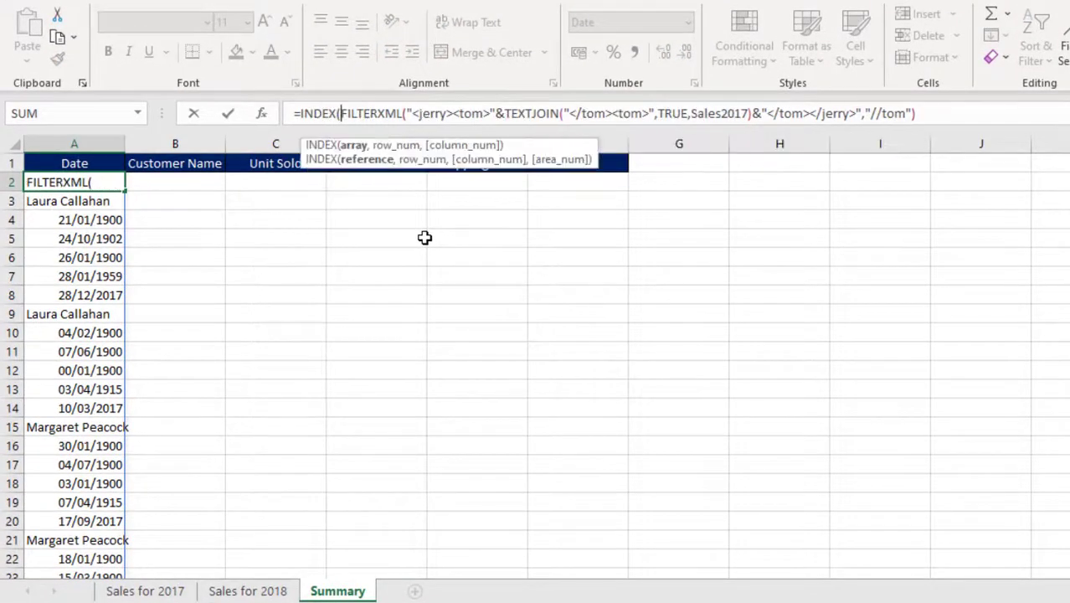
pyautogui.click(353, 146)
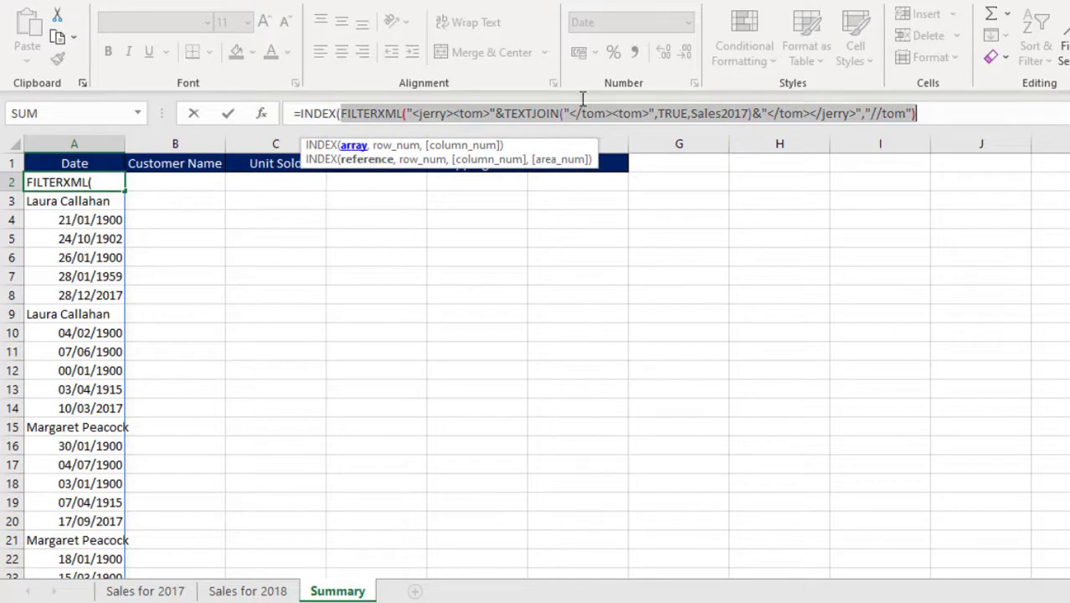
pyautogui.click(934, 113)
# Step: Add SEQUENCE(COUNTA(Sales2017[Date]) as INDEX's row argument
pyautogui.write(',')
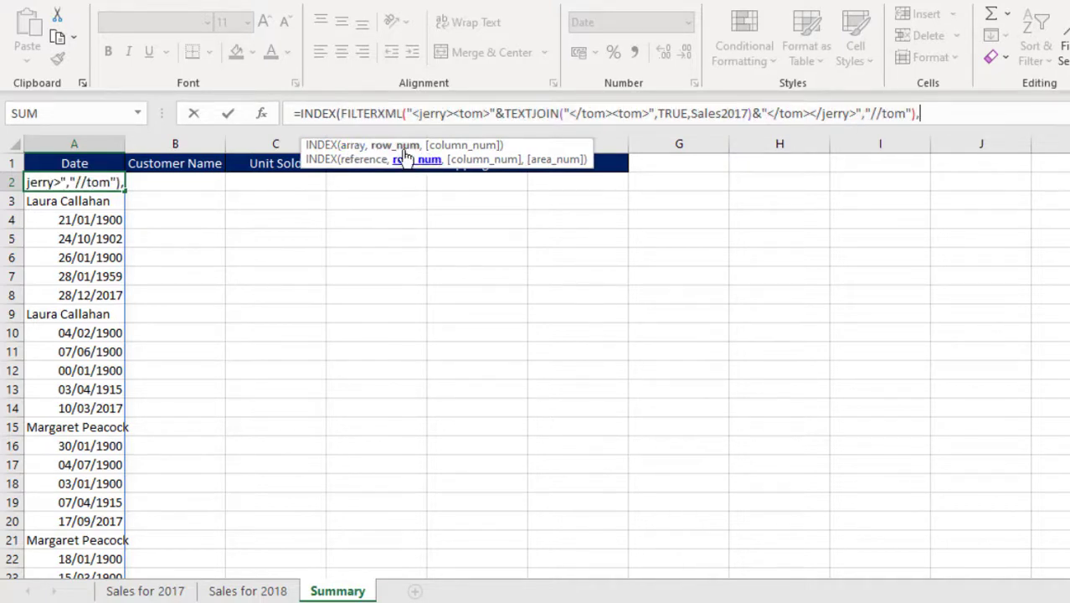
pyautogui.write('seq')
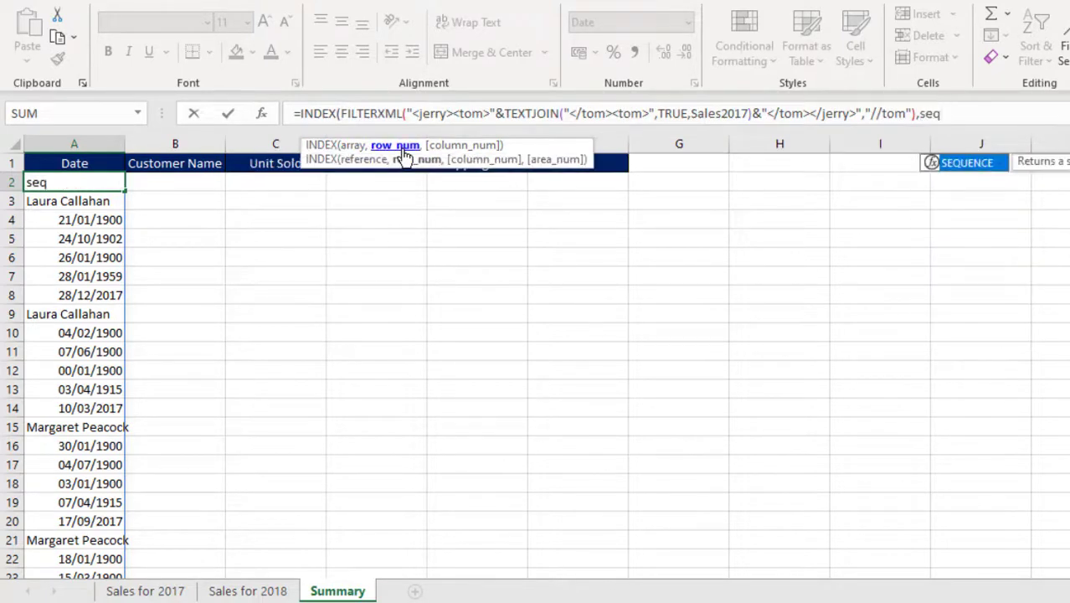
pyautogui.press('Tab')
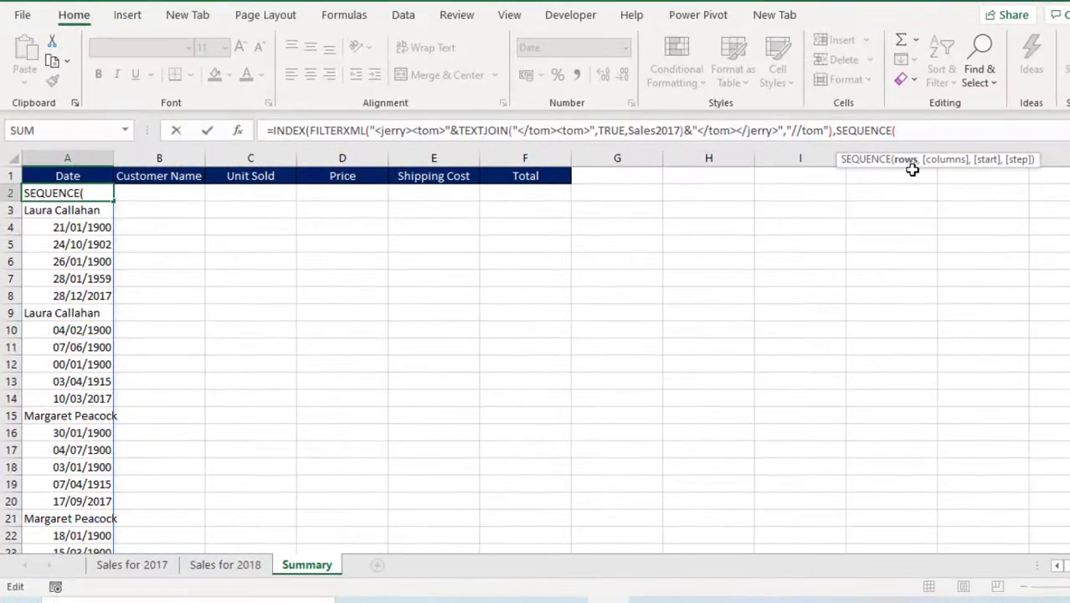
pyautogui.write('co')
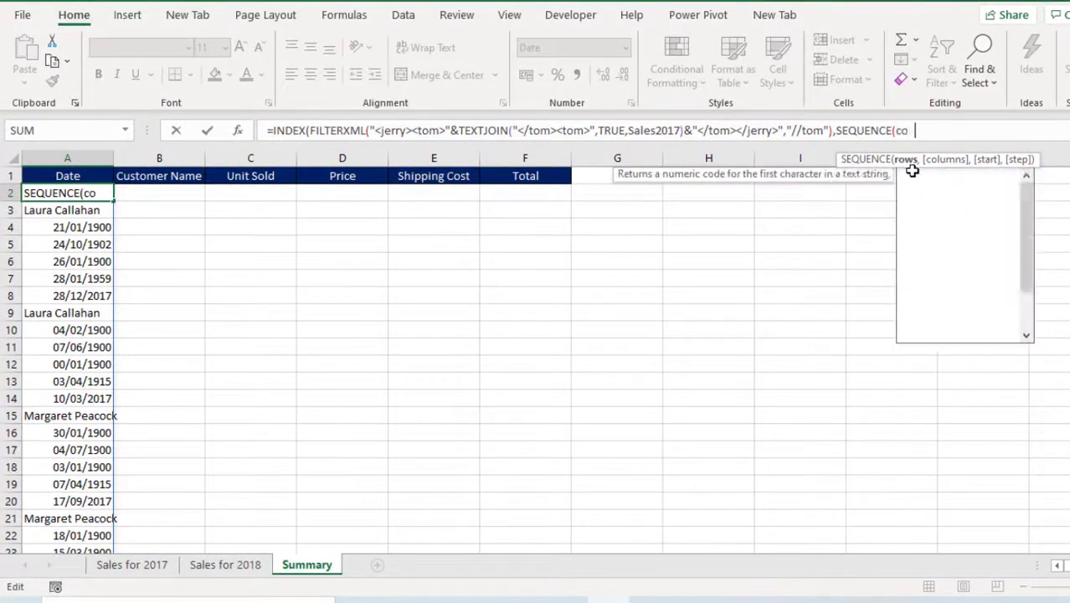
pyautogui.write('unta')
pyautogui.press('Tab')
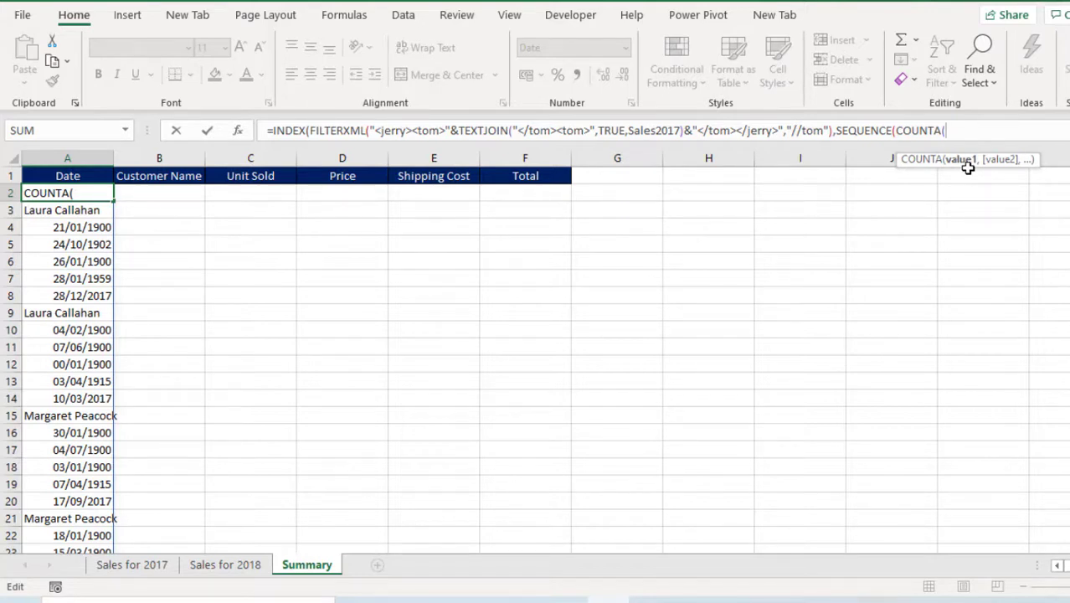
pyautogui.write('sal')
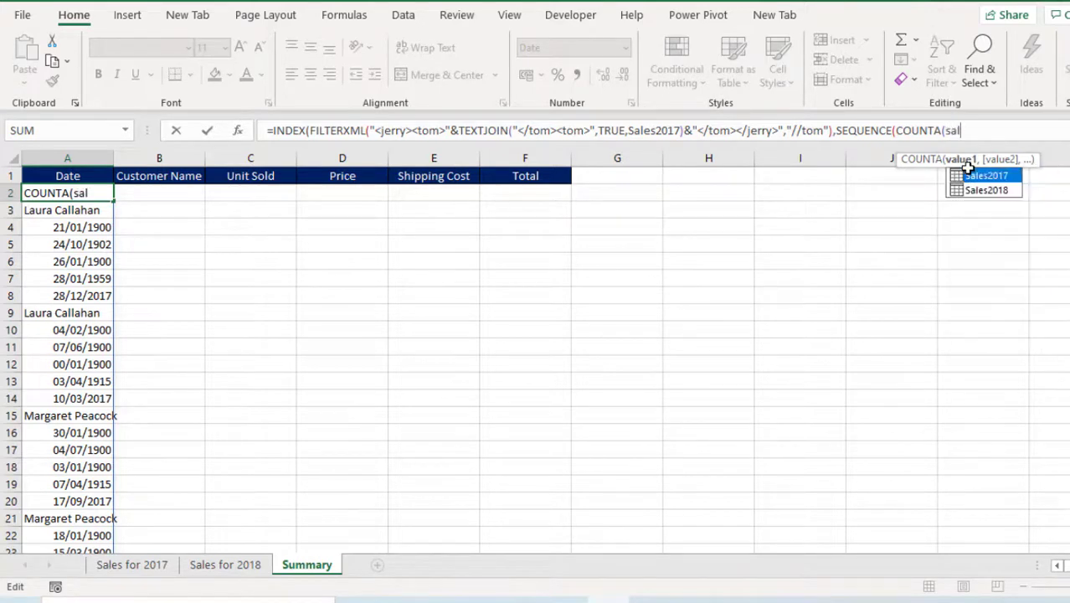
pyautogui.doubleClick(968, 174)
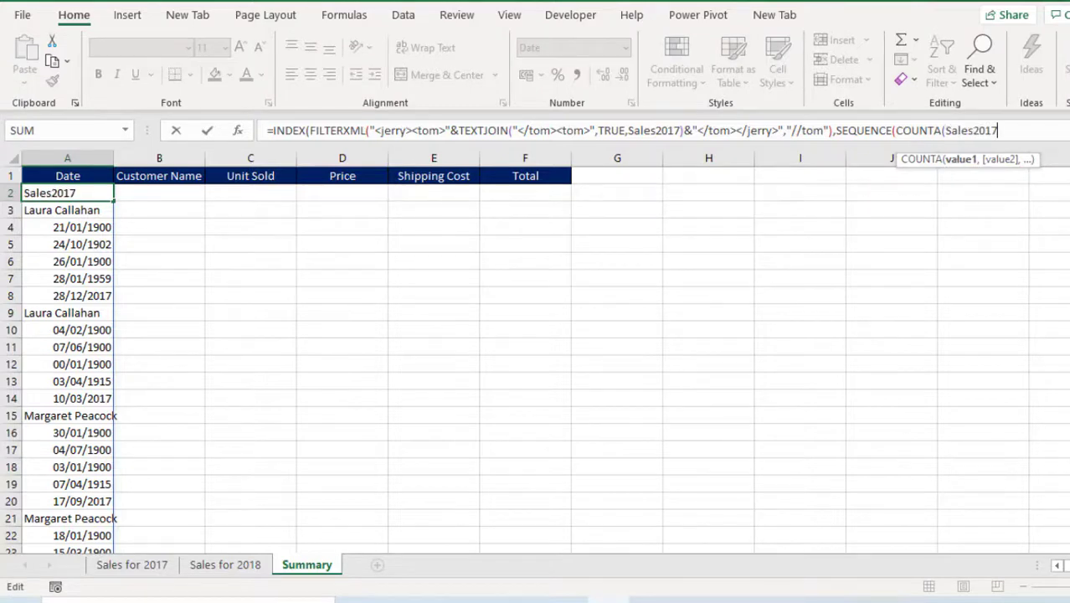
pyautogui.write('[')
pyautogui.press('Down')
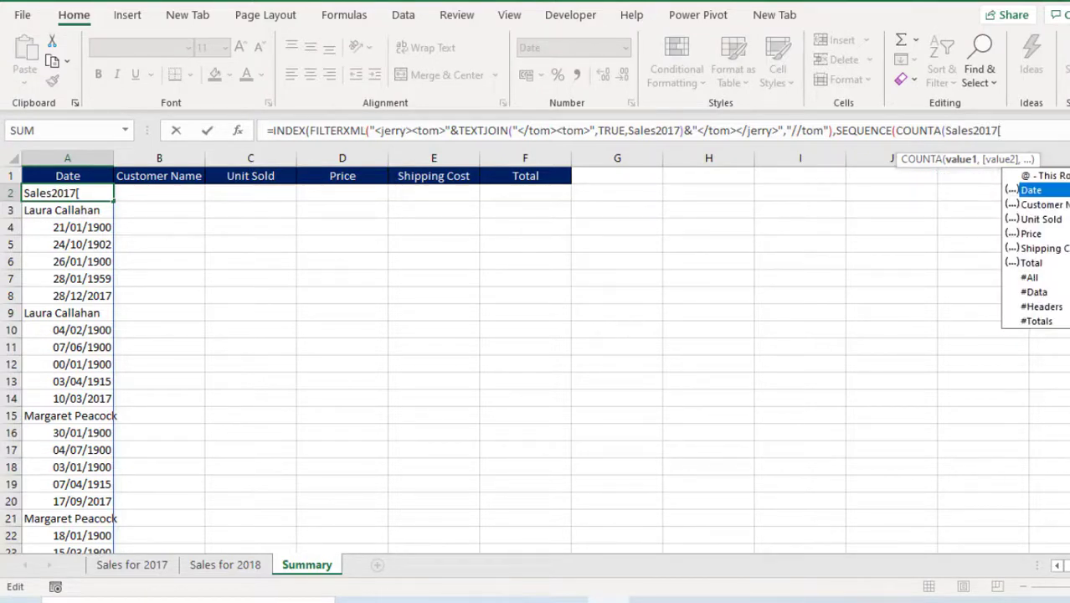
pyautogui.press('Tab')
pyautogui.write(']]')
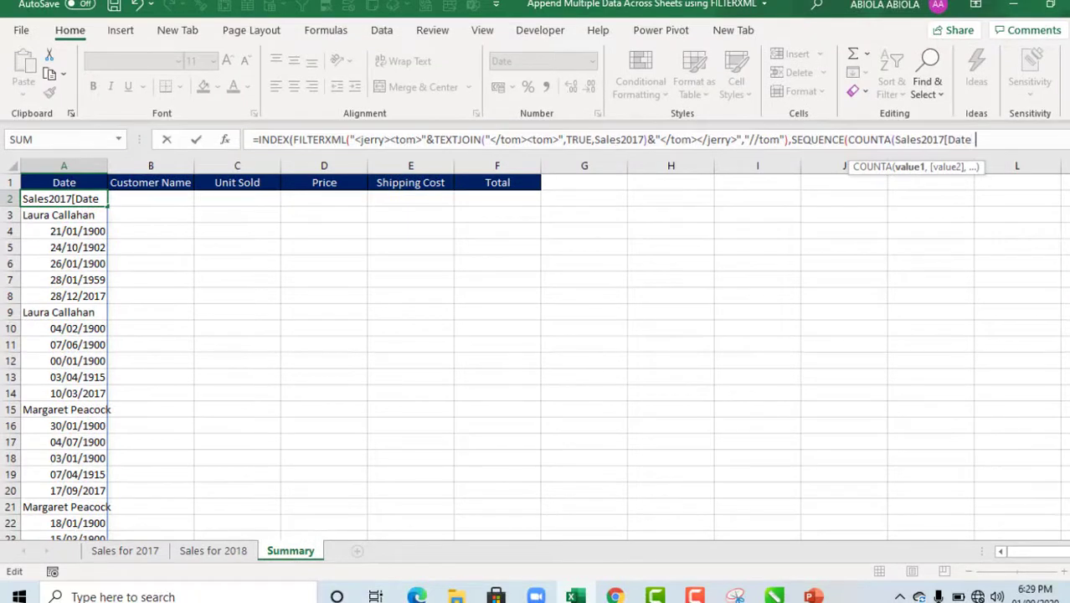
pyautogui.write(')')
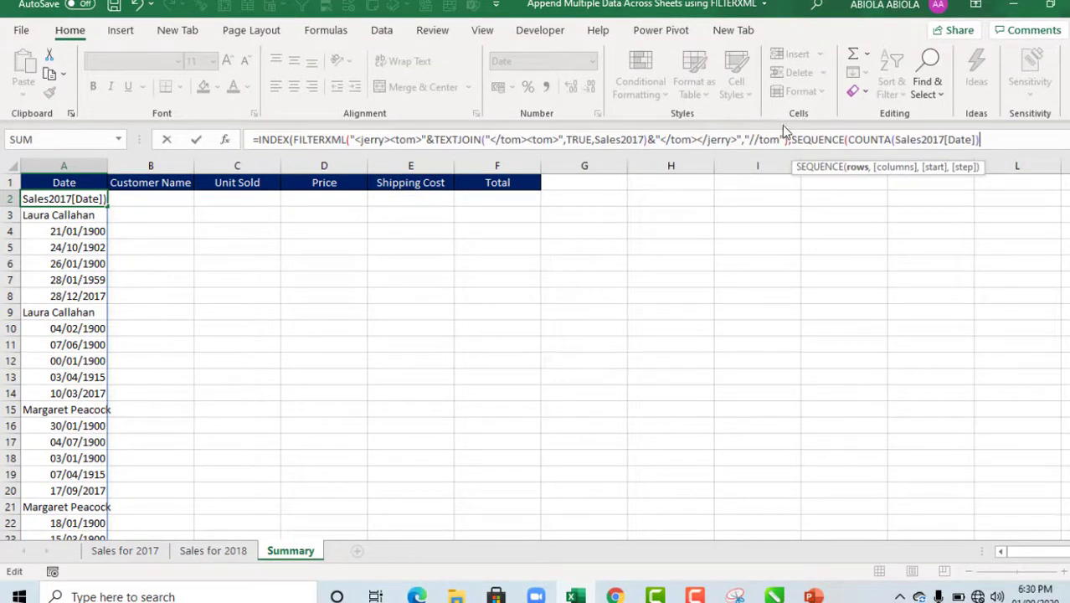
pyautogui.write(',')
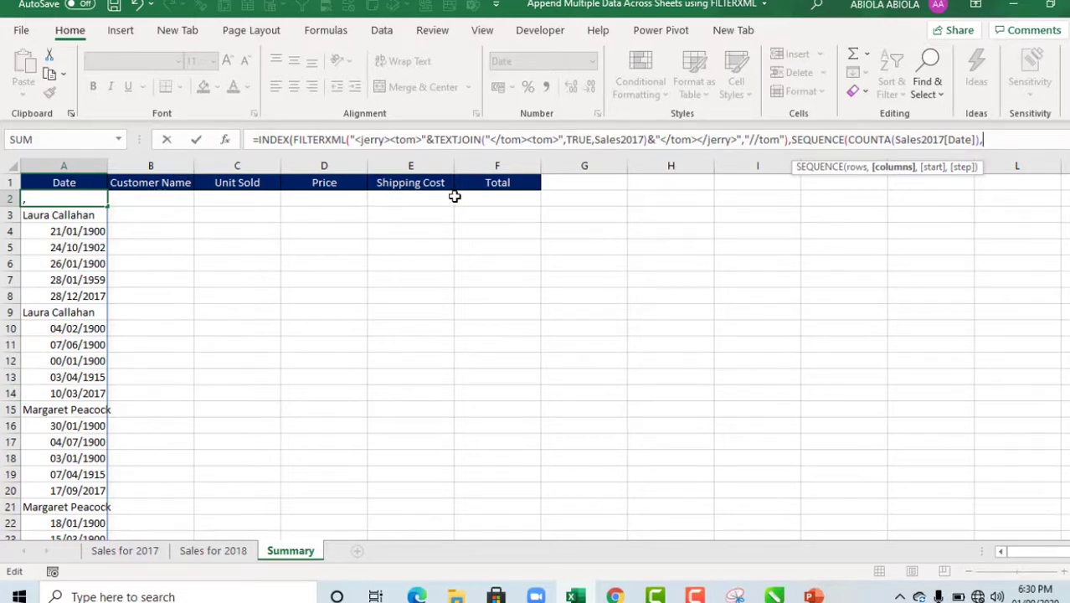
# Step: Finish SEQUENCE with 6 columns, preview the {42903} result, then restore the formula
pyautogui.write('6)')
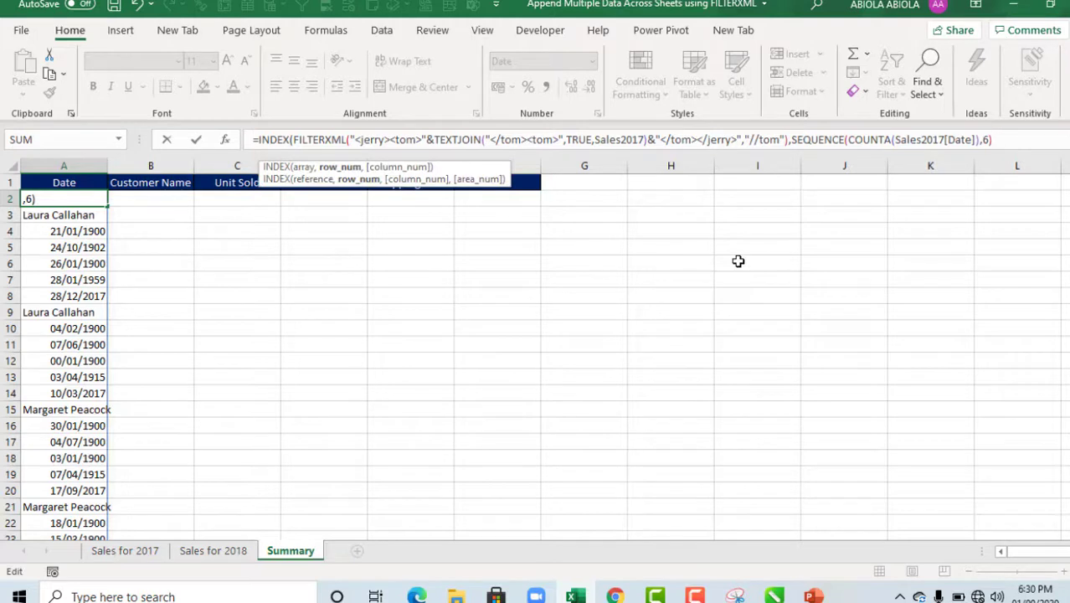
pyautogui.write(')')
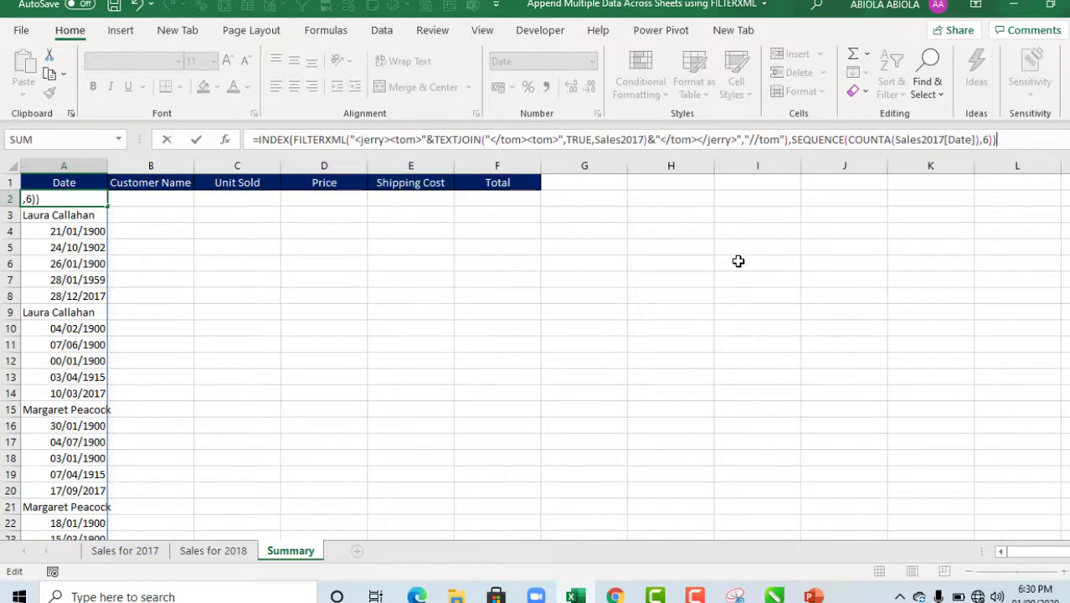
pyautogui.press('F9')
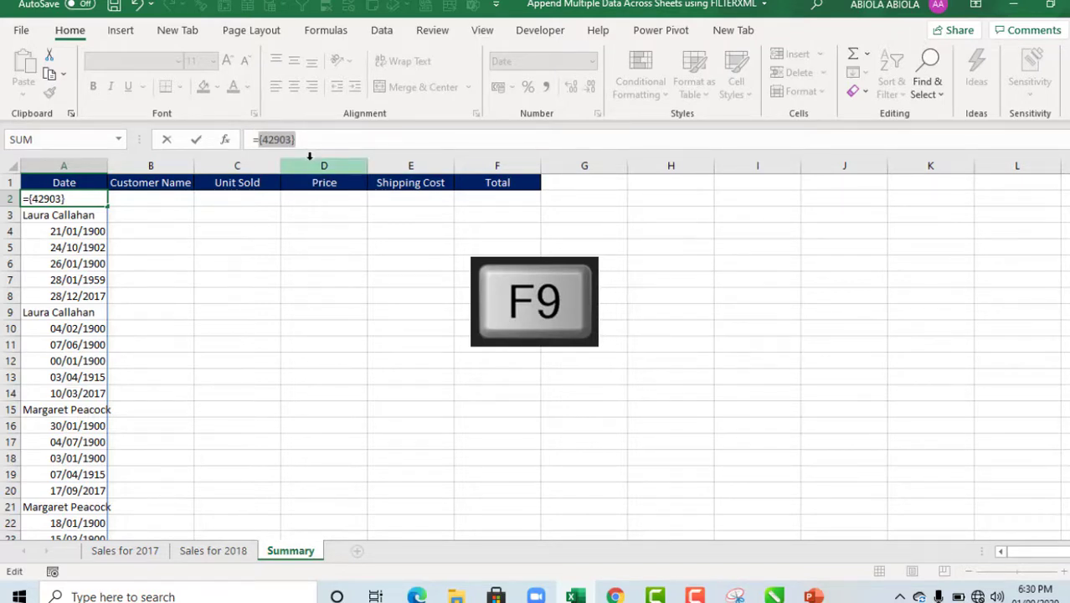
pyautogui.hotkey('ctrl', 'z')
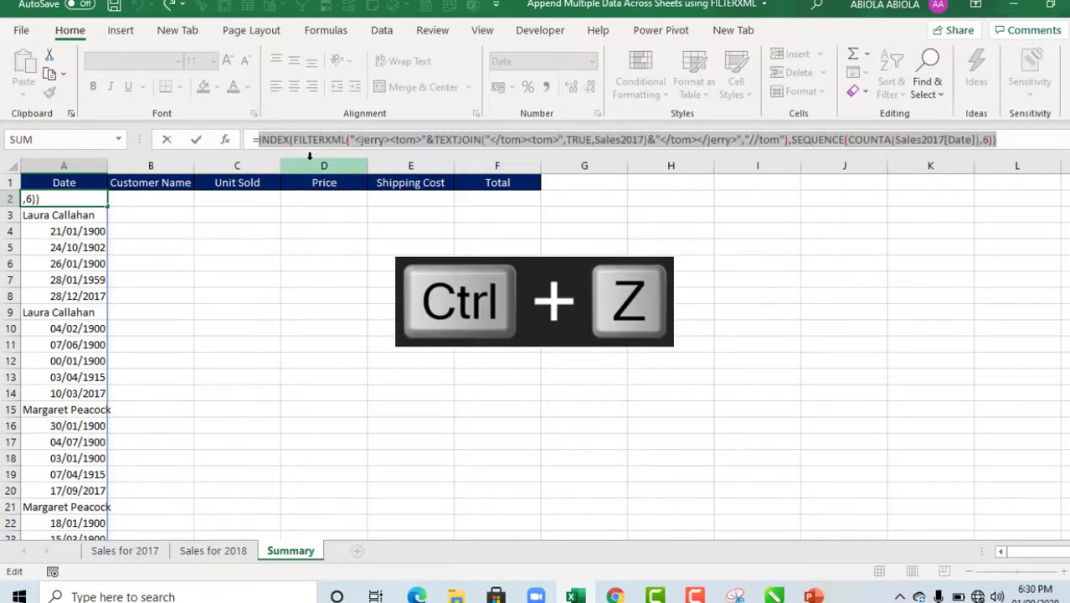
# Step: Commit the formula so the Sales2017 rows spill, and jump to the last spilled row
pyautogui.hotkey('ctrl', 'Return')
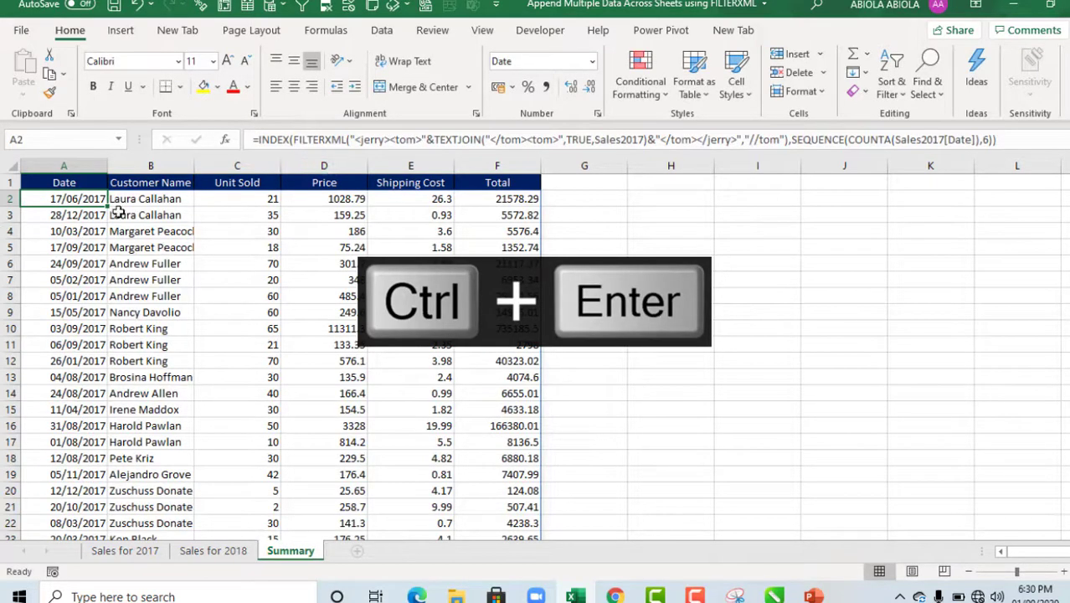
pyautogui.moveTo(83, 199); pyautogui.dragTo(335, 333)
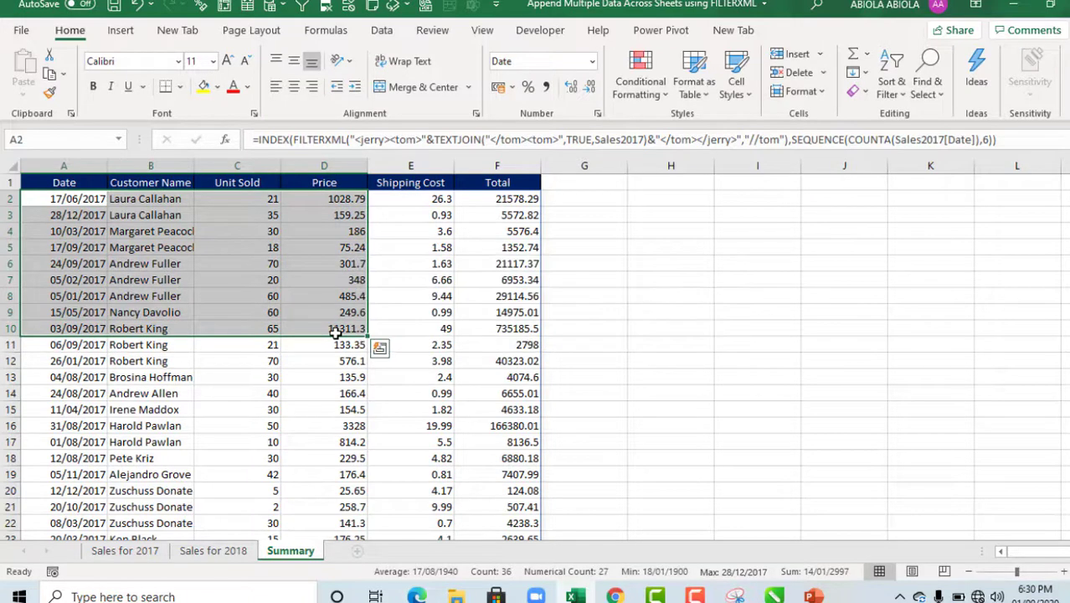
pyautogui.hotkey('ctrl', 'Down')
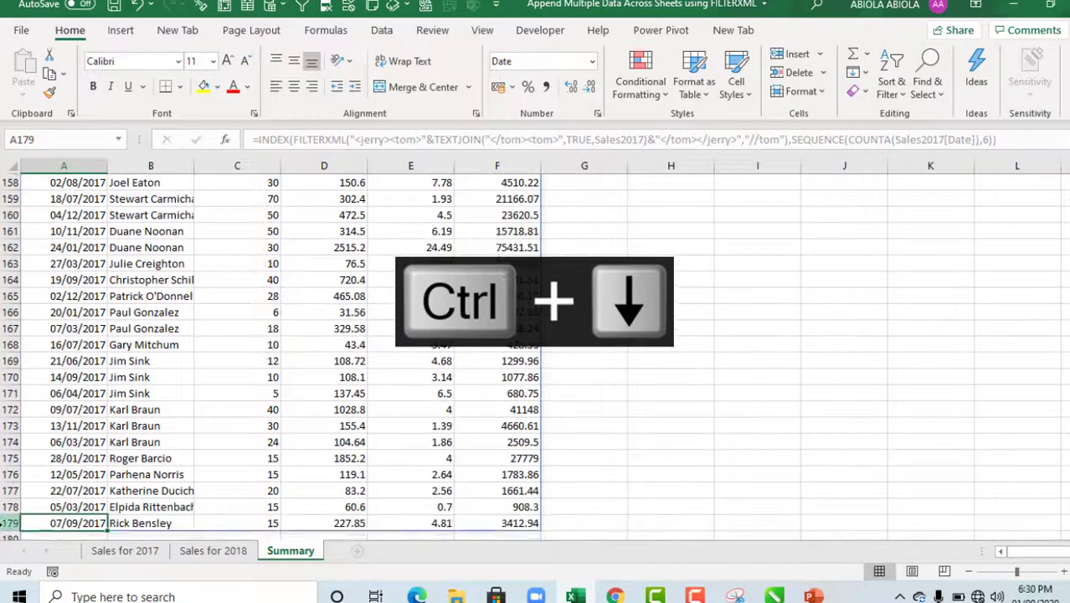
# Step: Confirm the Sales for 2017 table also ends at row 179, then return to Summary
pyautogui.click(105, 551)
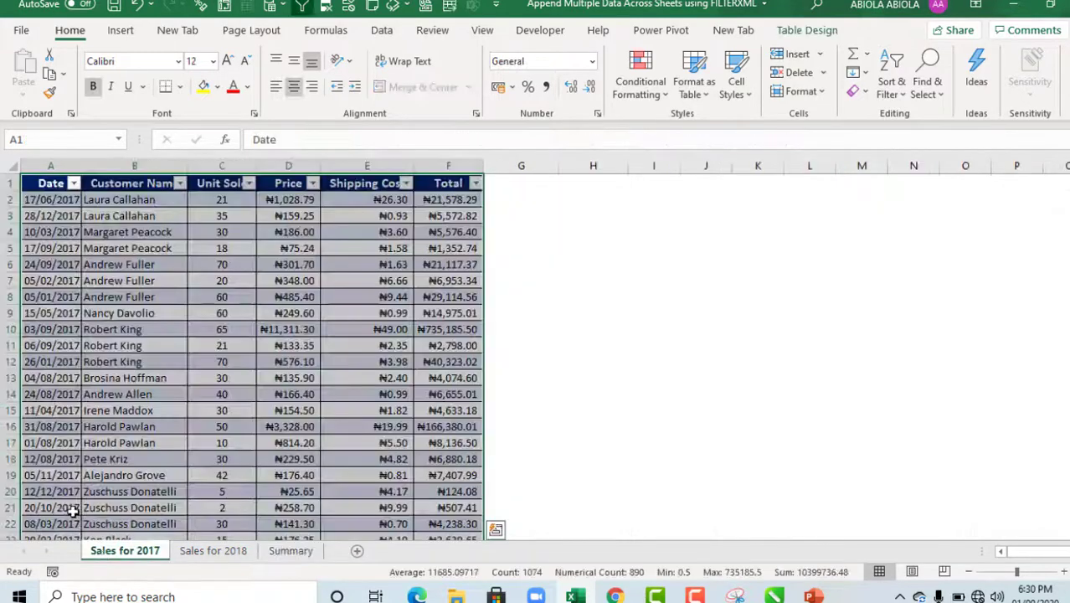
pyautogui.click(73, 508)
pyautogui.hotkey('ctrl', 'Down')
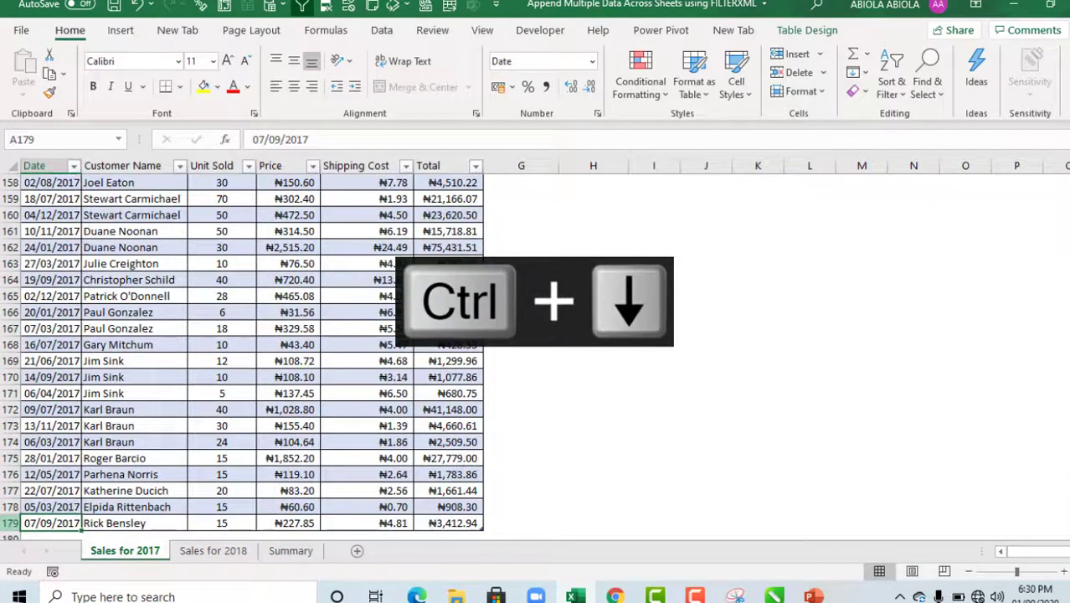
pyautogui.click(282, 553)
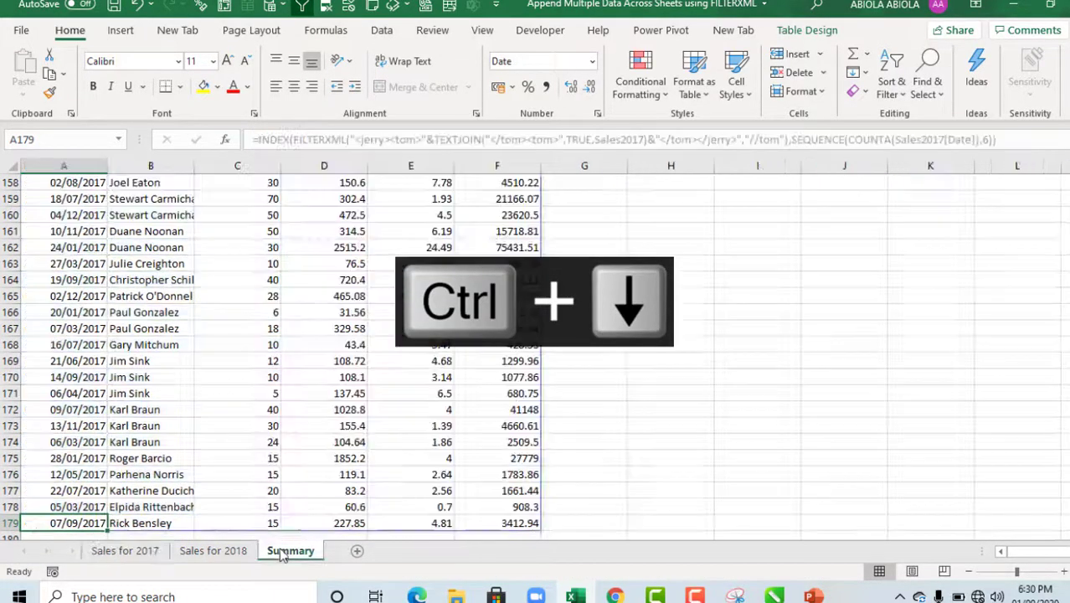
# Step: Copy Sales for 2017 rows 172–175 and paste them below the table as four new records
pyautogui.click(108, 554)
pyautogui.moveTo(49, 411); pyautogui.dragTo(448, 460)
pyautogui.hotkey('ctrl', 'c')
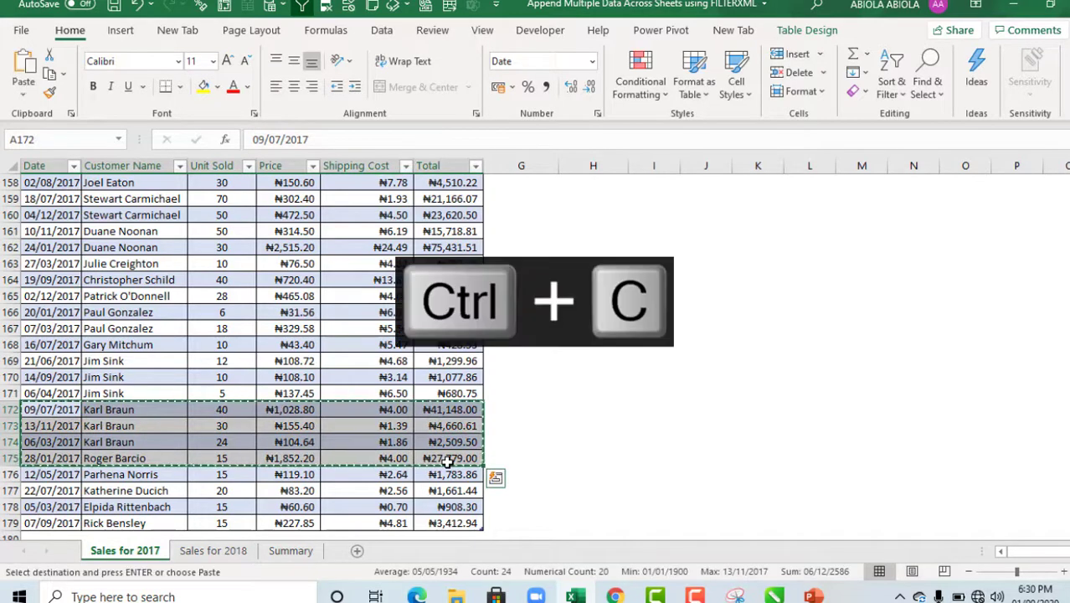
pyautogui.hotkey('ctrl', 'Down')
pyautogui.press('Down')
pyautogui.hotkey('ctrl', 'v')
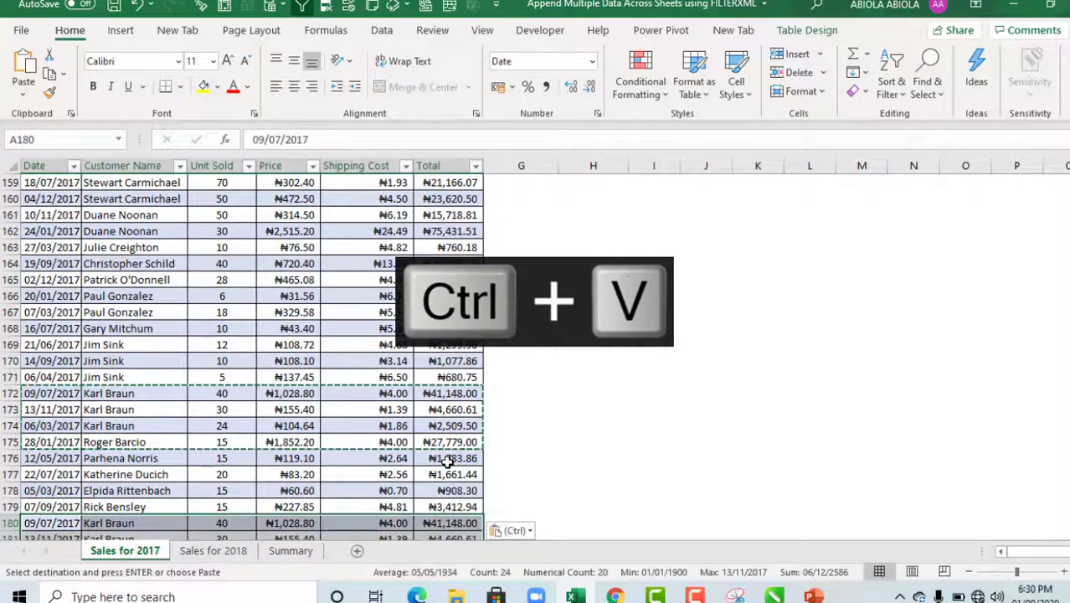
pyautogui.click(192, 450)
pyautogui.hotkey('ctrl', 'Down')
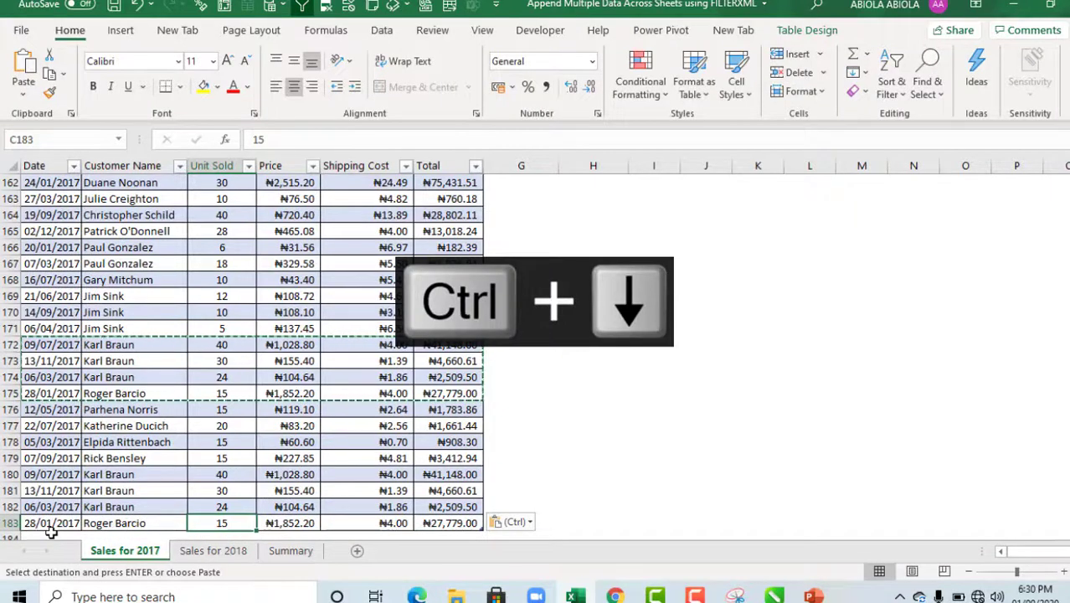
# Step: Confirm the Summary spill now reaches row 183, then return to cell A2
pyautogui.click(295, 552)
pyautogui.click(154, 506)
pyautogui.hotkey('ctrl', 'Down')
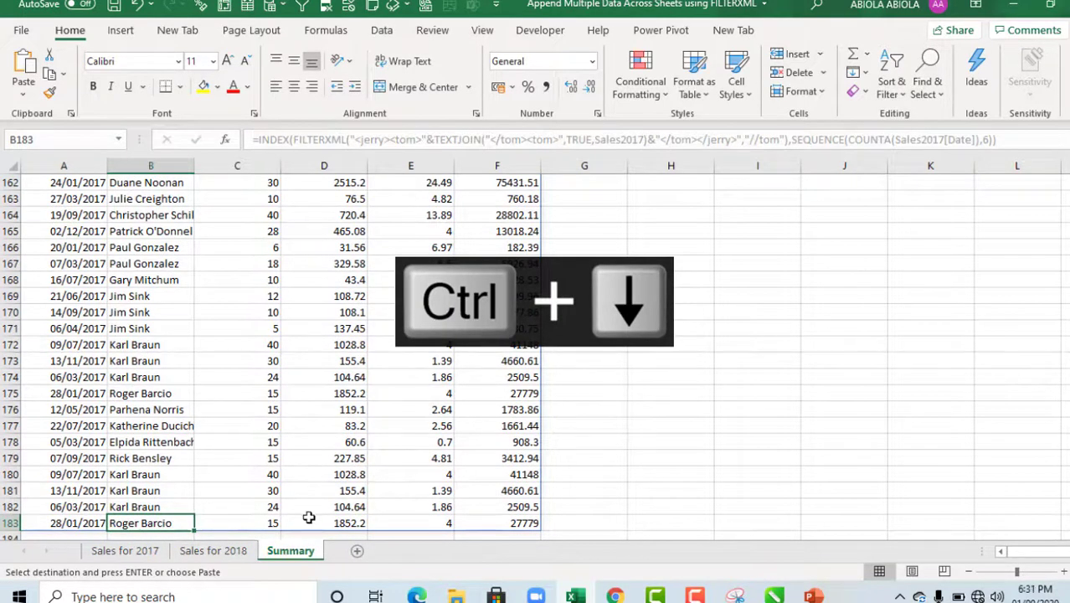
pyautogui.click(319, 328)
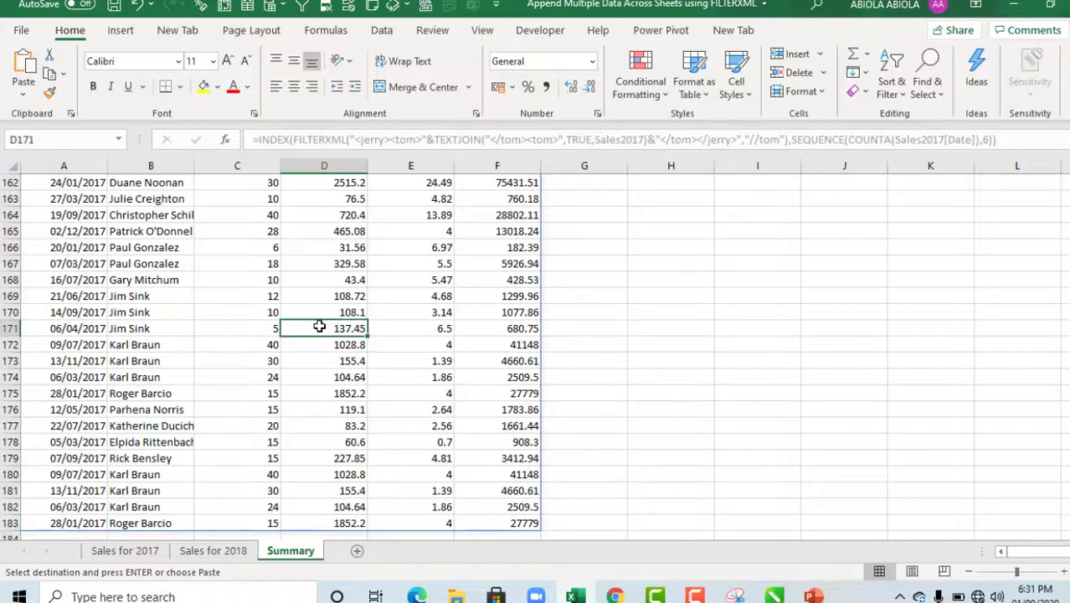
pyautogui.hotkey('ctrl', 'Up')
pyautogui.hotkey('ctrl', 'Left')
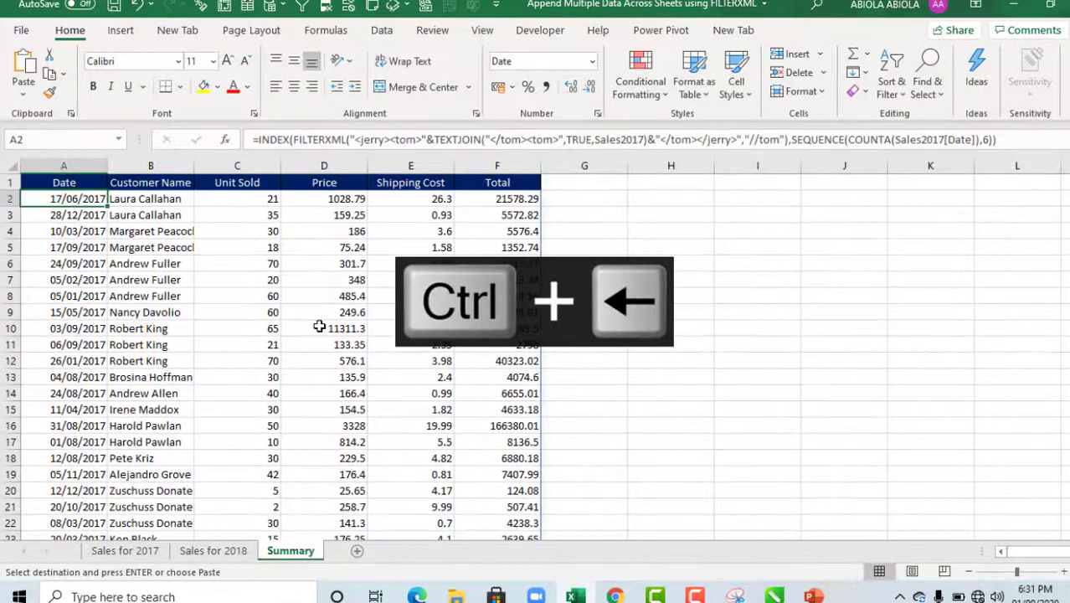
# Step: Add ',Sales2018' after Sales2017 in the TEXTJOIN part of A2's formula
pyautogui.press('F2')
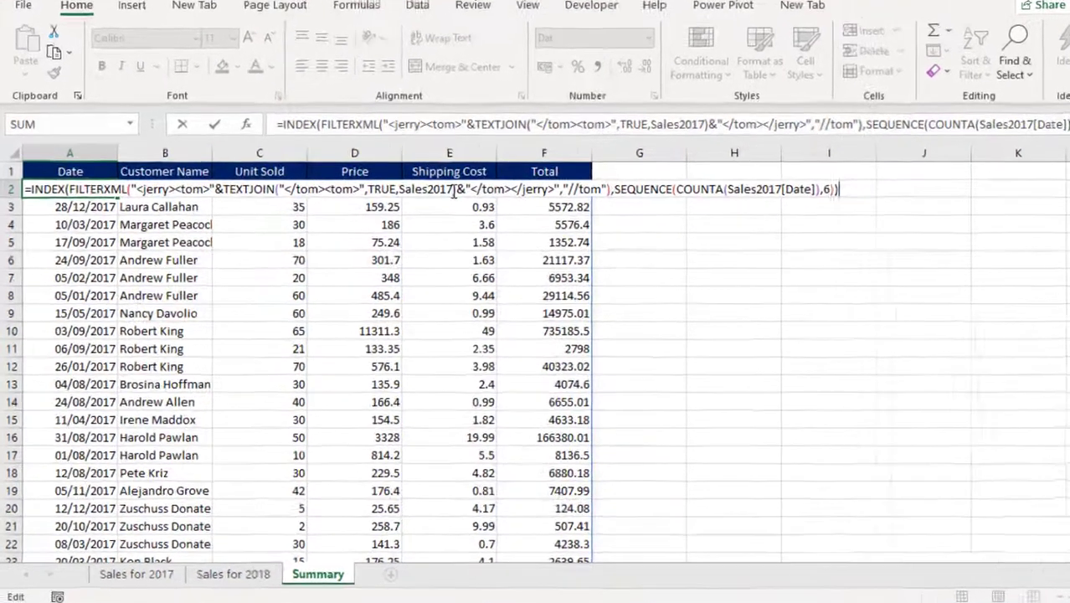
pyautogui.click(455, 192)
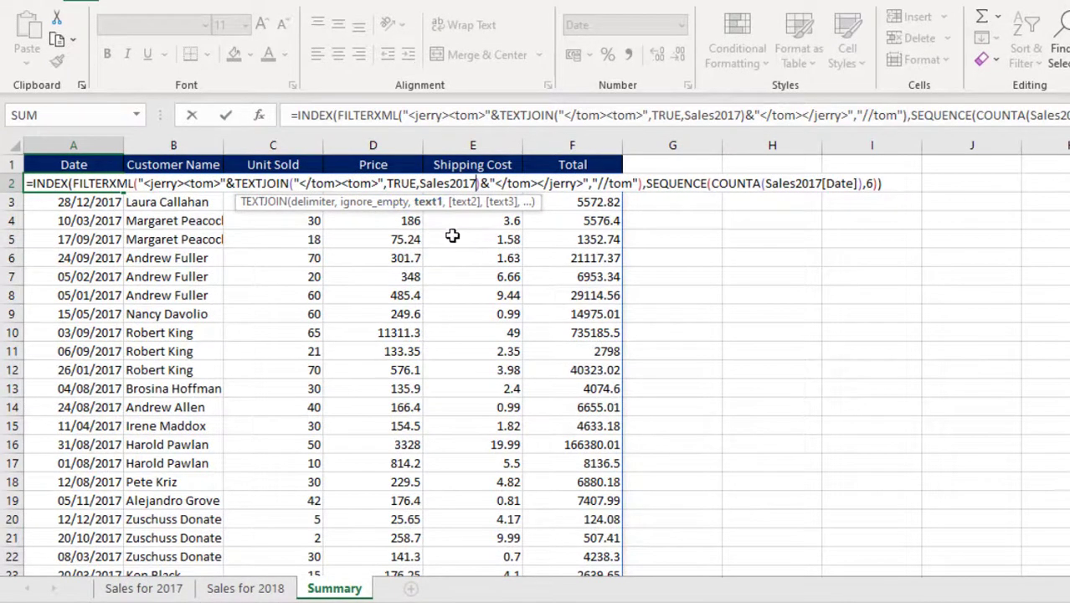
pyautogui.write(',')
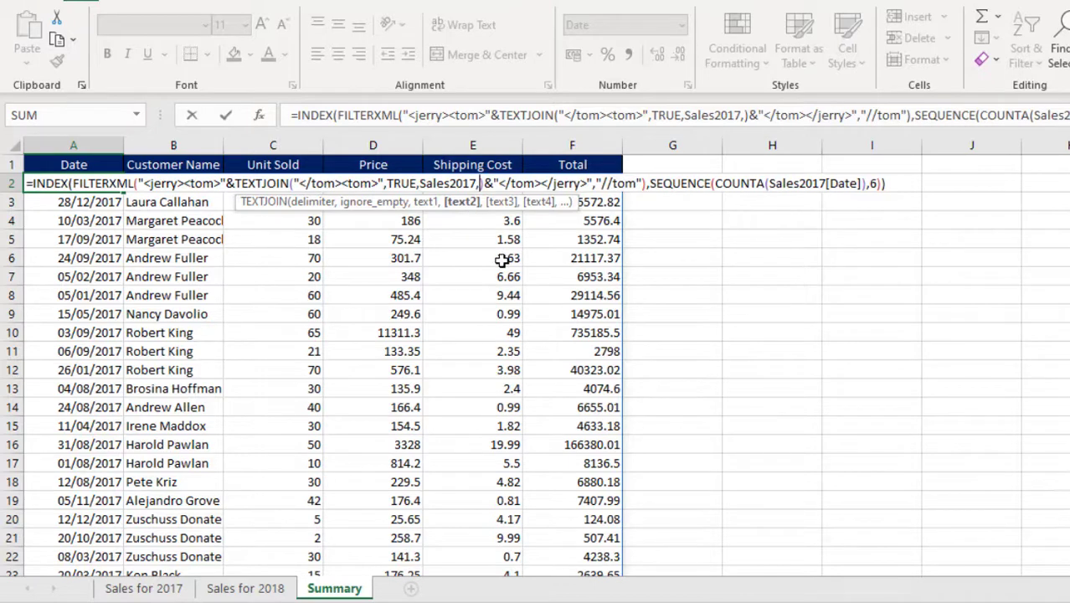
pyautogui.write('Sales2018')
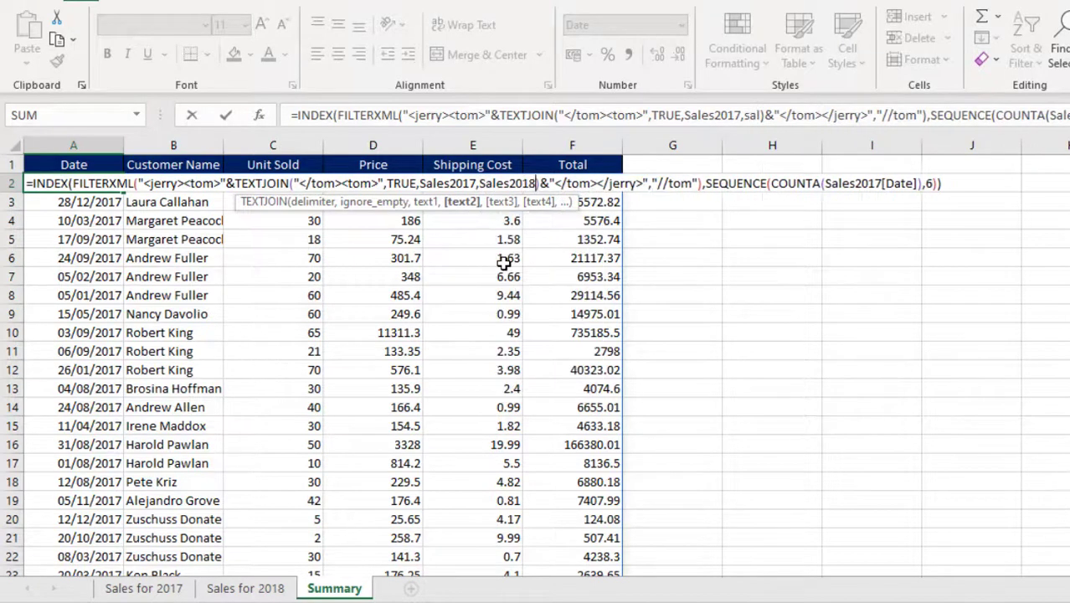
# Step: Add ',Sales2018[Date]' to the COUNTA argument and commit the formula with Ctrl+Enter
pyautogui.click(854, 183)
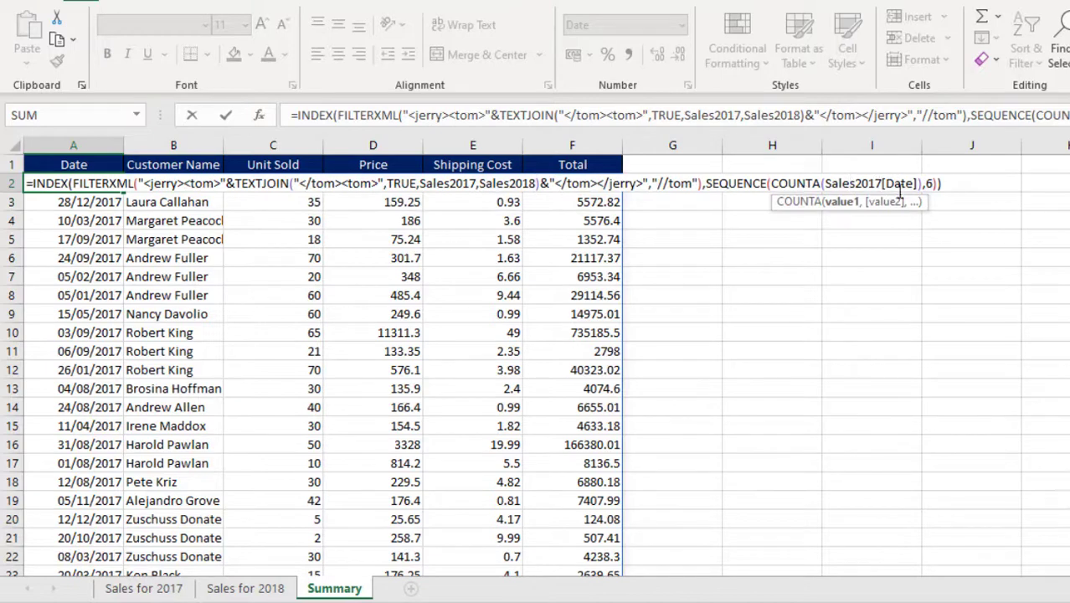
pyautogui.click(850, 204)
pyautogui.press('Right')
pyautogui.write(',')
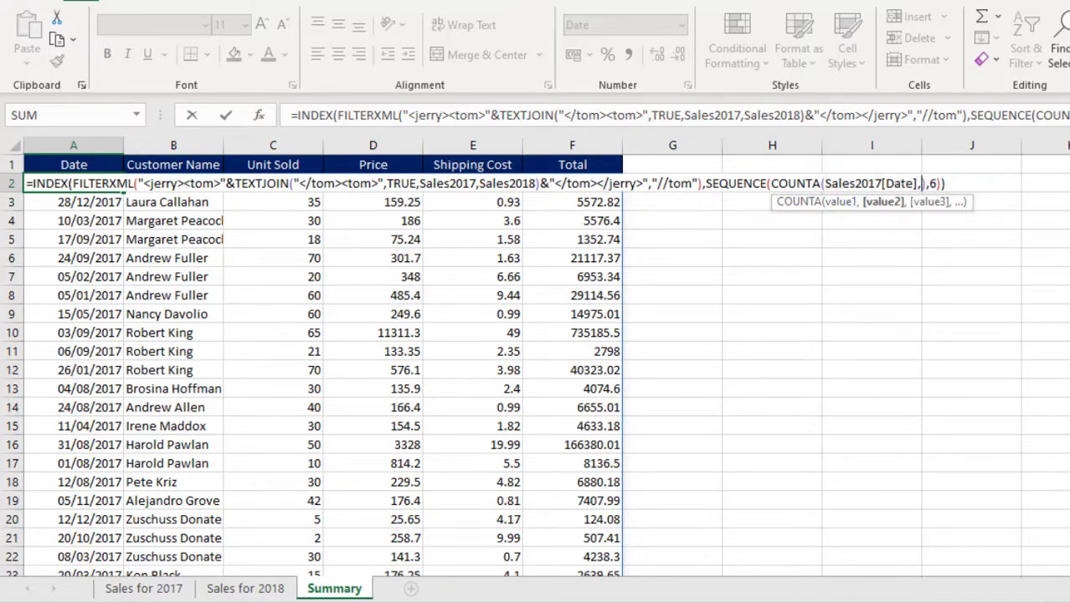
pyautogui.write('sal')
pyautogui.press('Down')
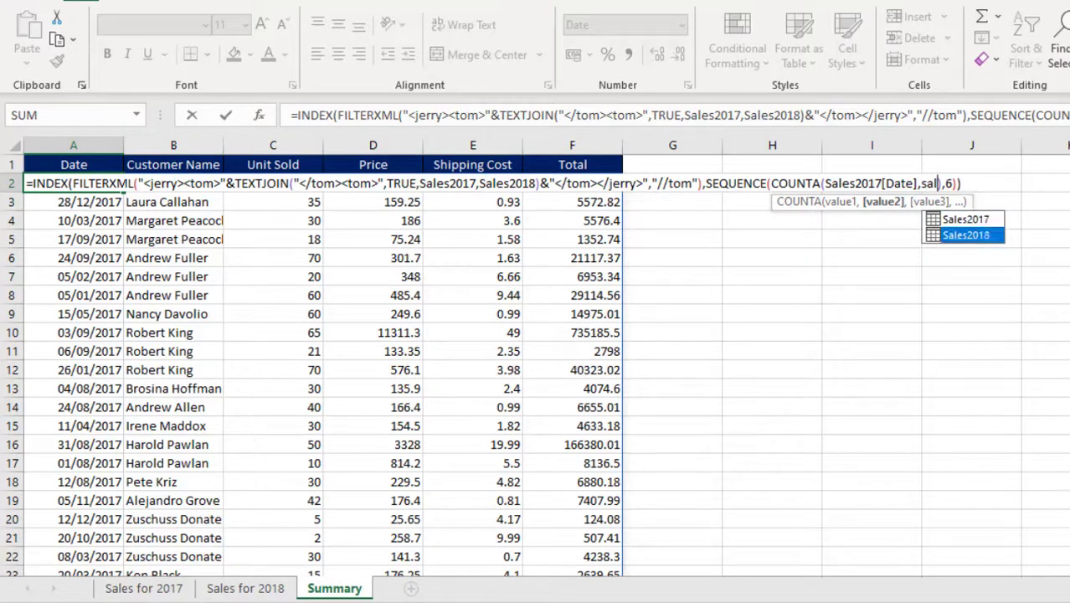
pyautogui.press('Tab')
pyautogui.write('[dst')
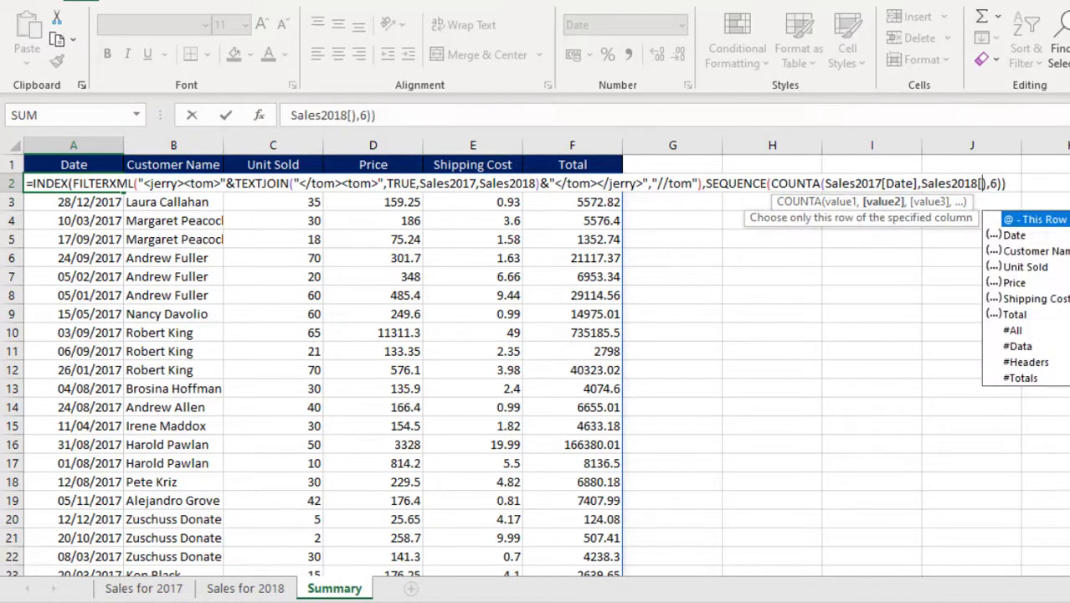
pyautogui.press('BackSpace')
pyautogui.press('BackSpace')
pyautogui.press('Tab')
pyautogui.write(']')
pyautogui.hotkey('ctrl', 'Return')
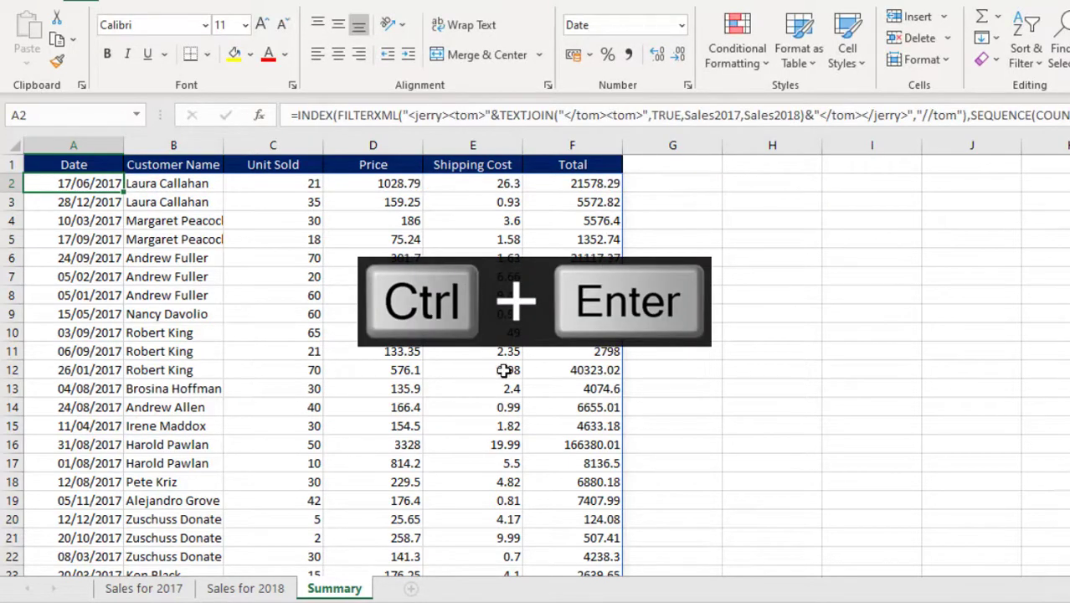
# Step: Check the last row of the Summary results and of the Sales for 2018 table
pyautogui.hotkey('ctrl', 'Down')
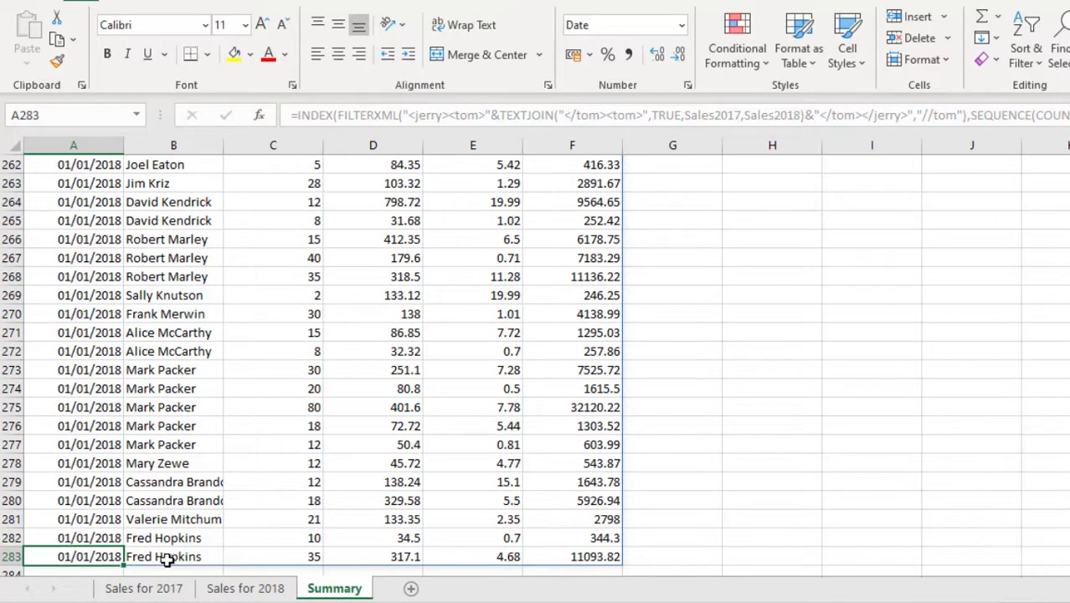
pyautogui.click(266, 586)
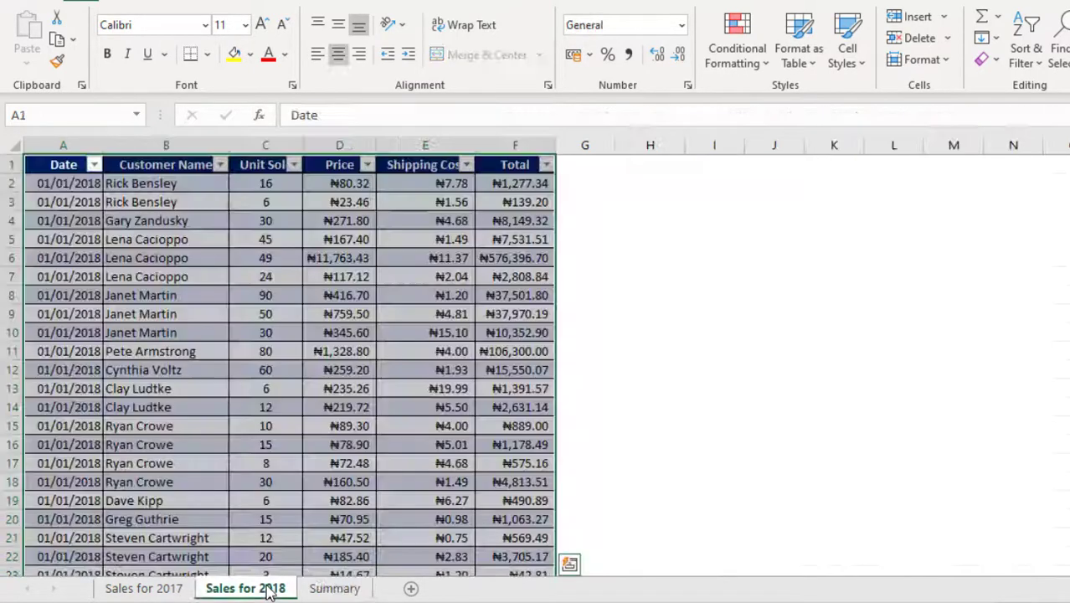
pyautogui.click(84, 477)
pyautogui.hotkey('ctrl', 'Down')
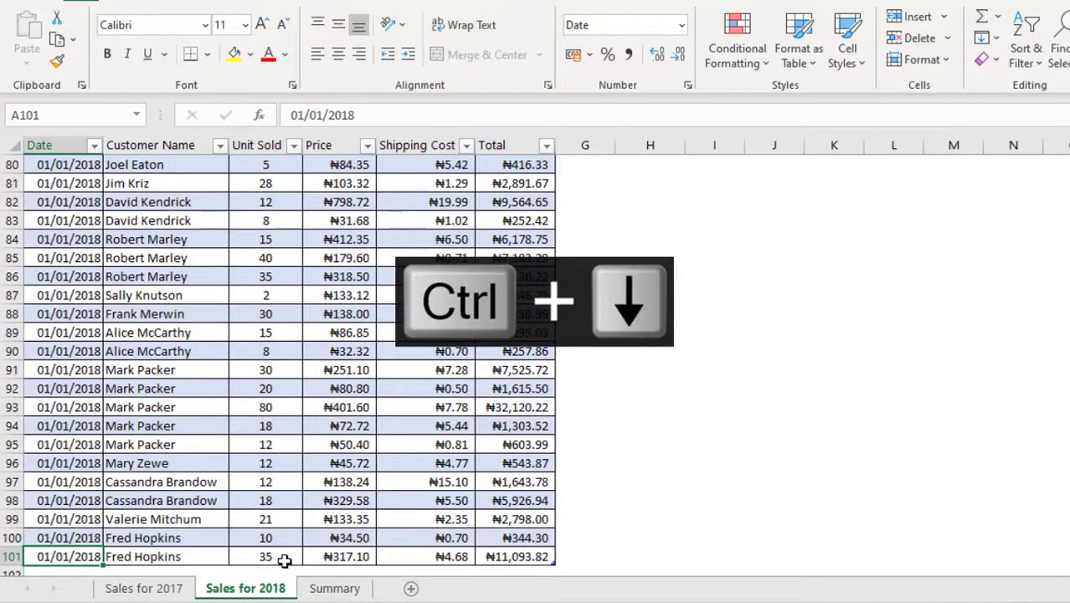
# Step: Paste a copy of 2018 rows 92–96 below the table, then confirm the Summary spill ends at row 288
pyautogui.moveTo(52, 389); pyautogui.dragTo(517, 466)
pyautogui.hotkey('ctrl', 'c')
pyautogui.hotkey('ctrl', 'Left')
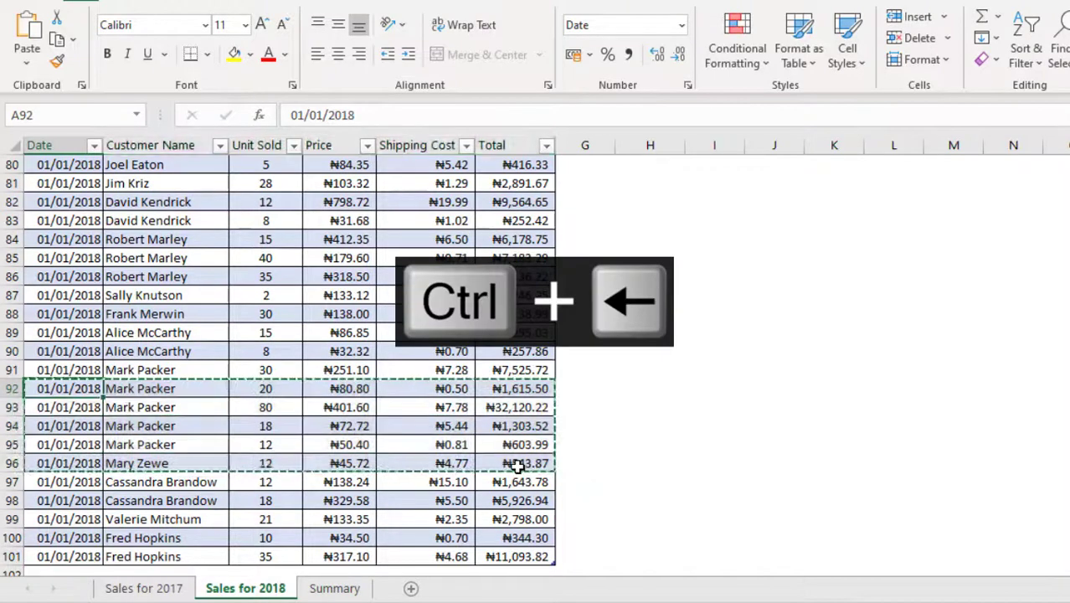
pyautogui.hotkey('ctrl', 'Down')
pyautogui.press('Down')
pyautogui.hotkey('ctrl', 'v')
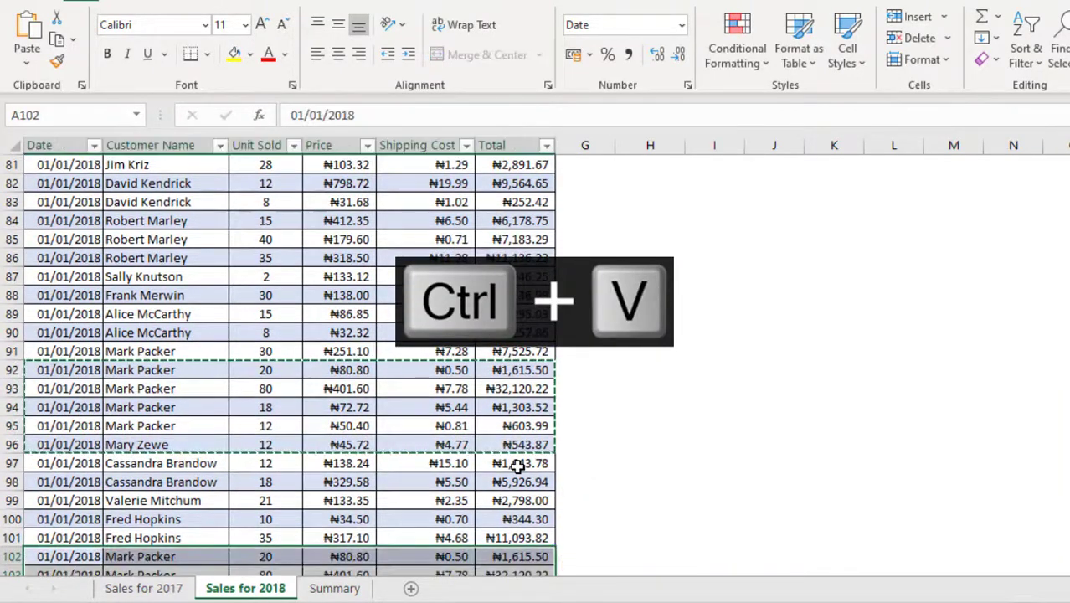
pyautogui.hotkey('ctrl', 'Down')
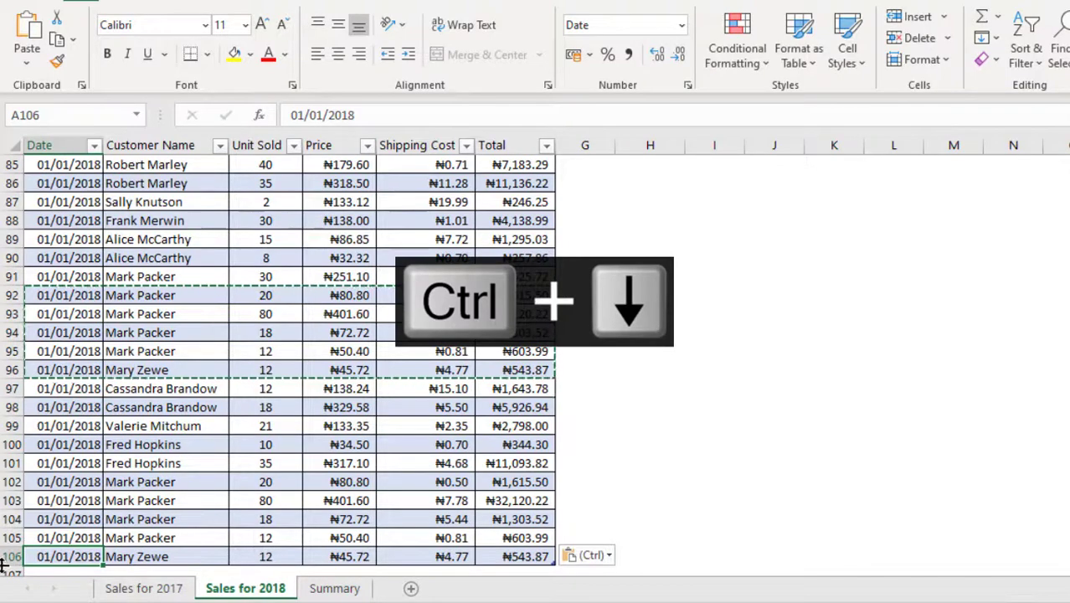
pyautogui.click(351, 589)
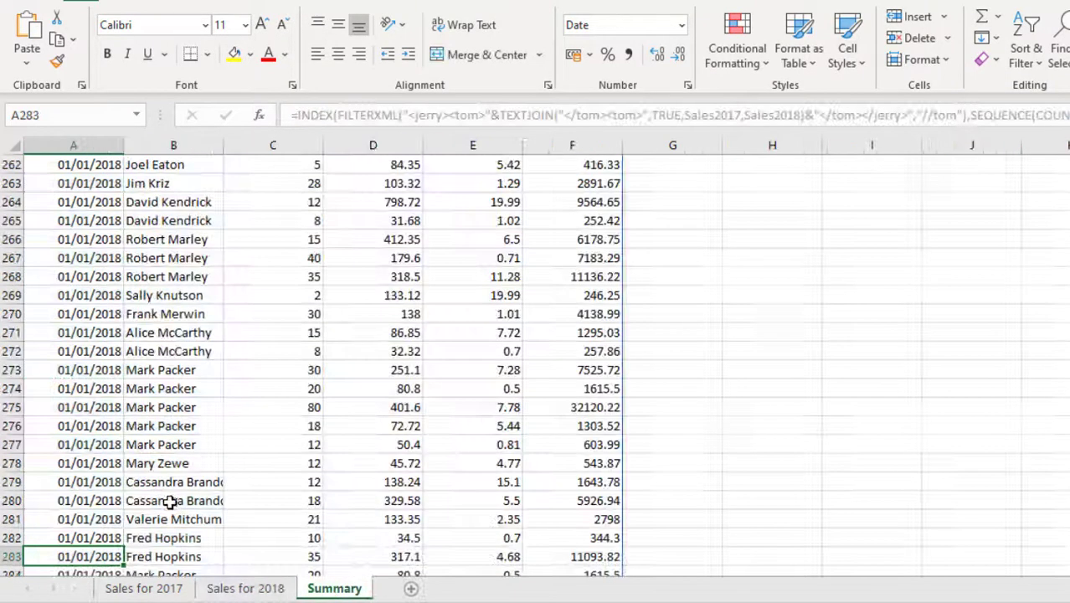
pyautogui.hotkey('ctrl', 'Down')
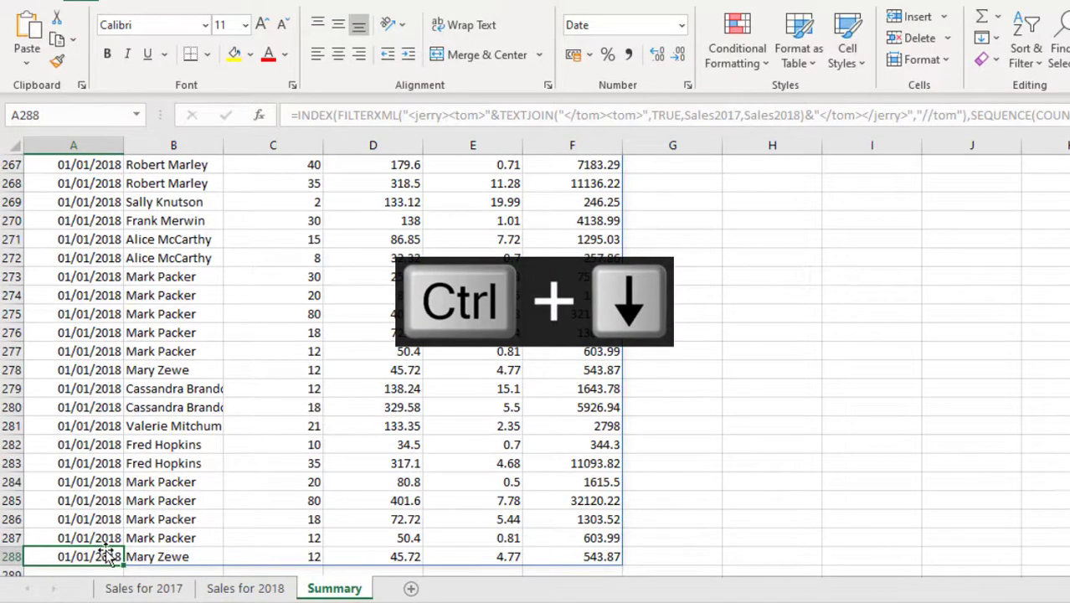
pyautogui.hotkey('ctrl', 'Up')
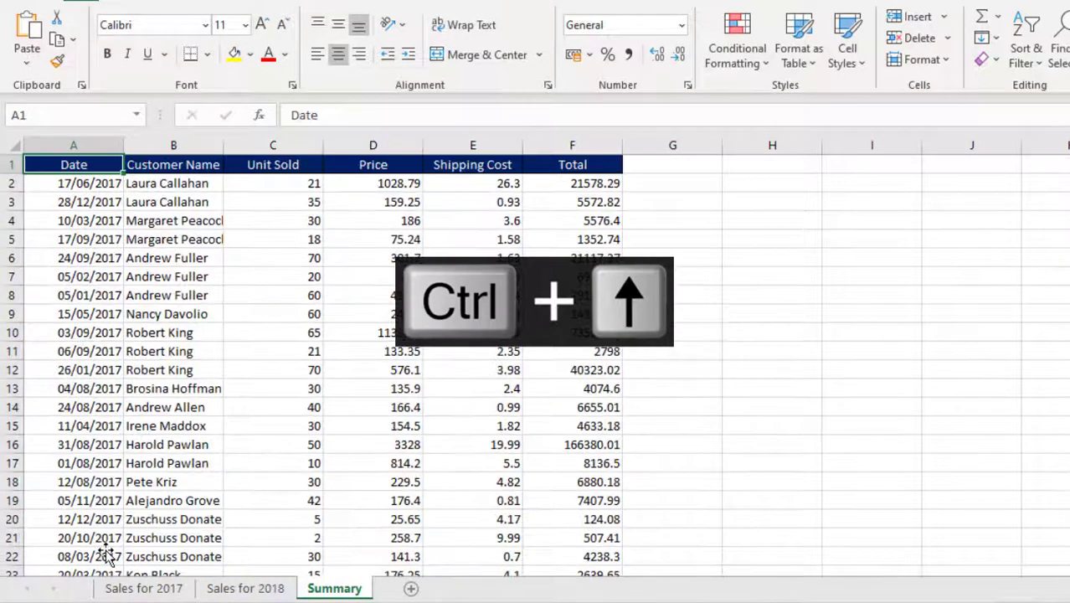
pyautogui.press('Down')
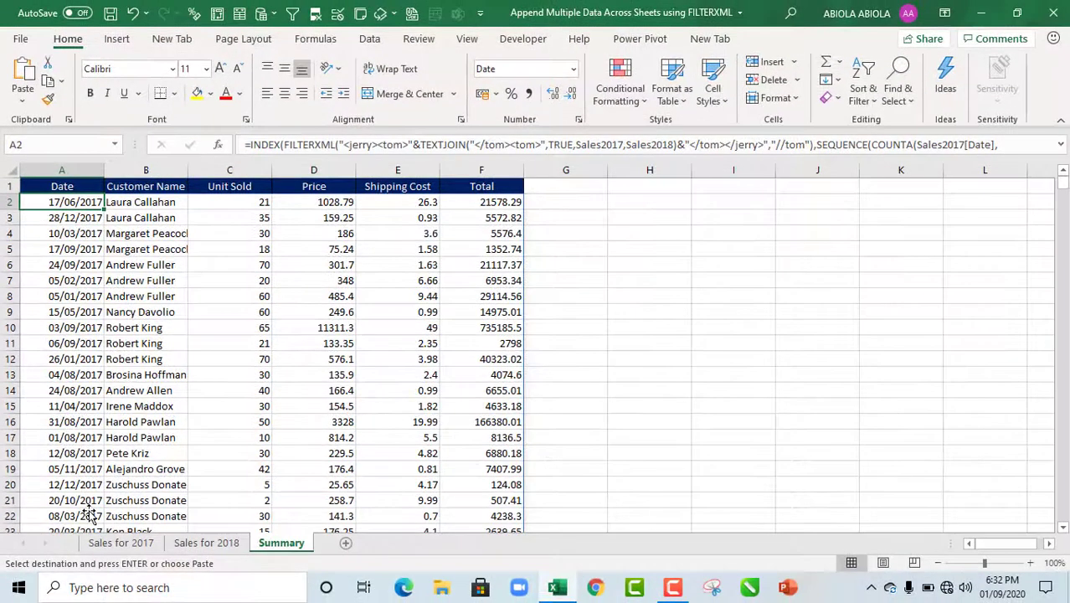
pyautogui.hotkey('ctrl', 'shift', 'u')
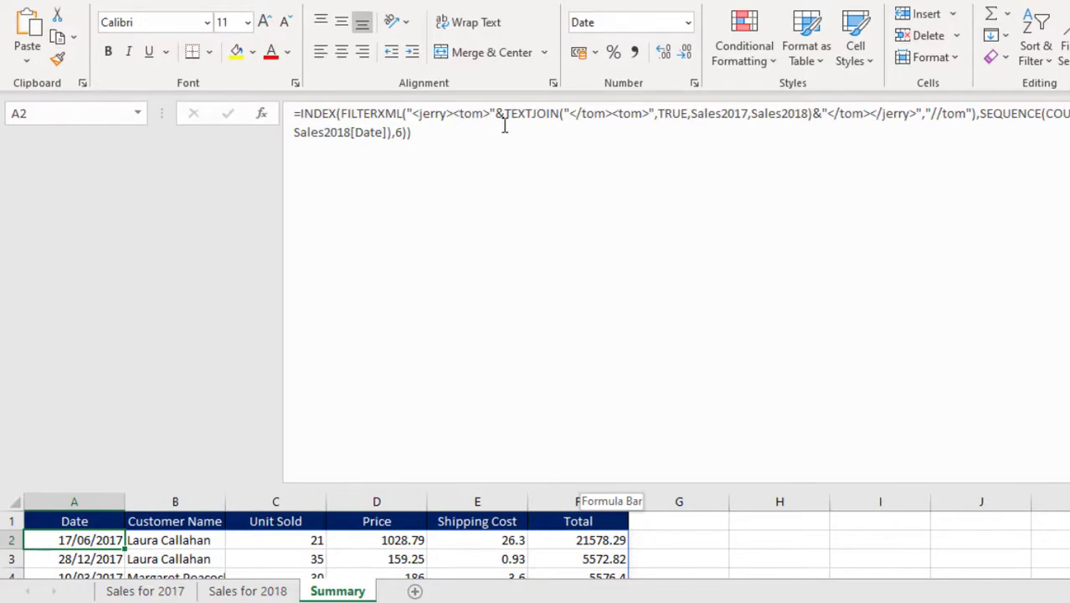
pyautogui.hotkey('ctrl', 'shift', 'u')
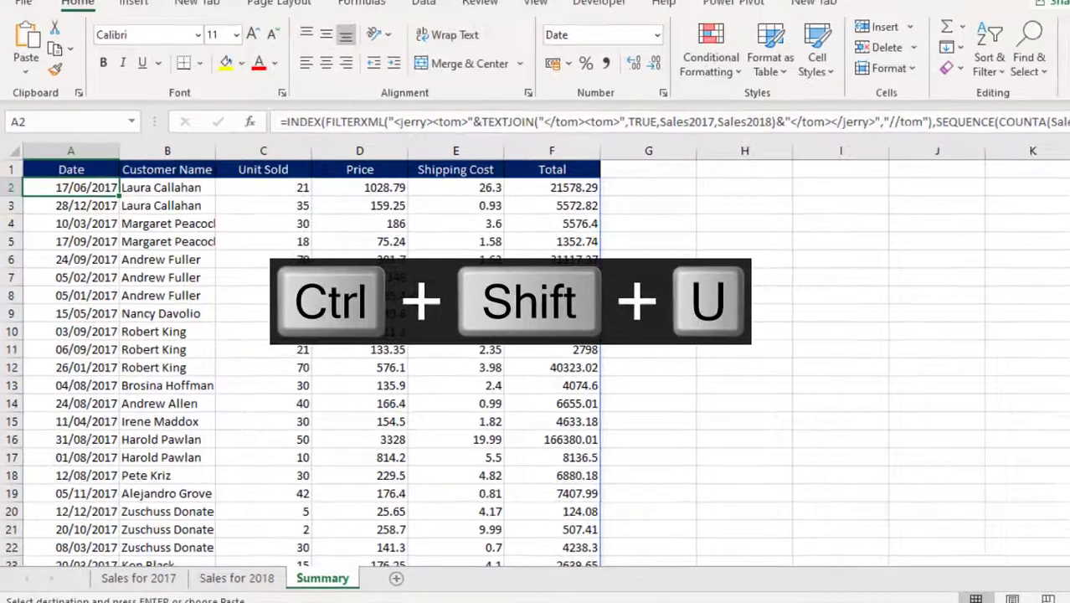